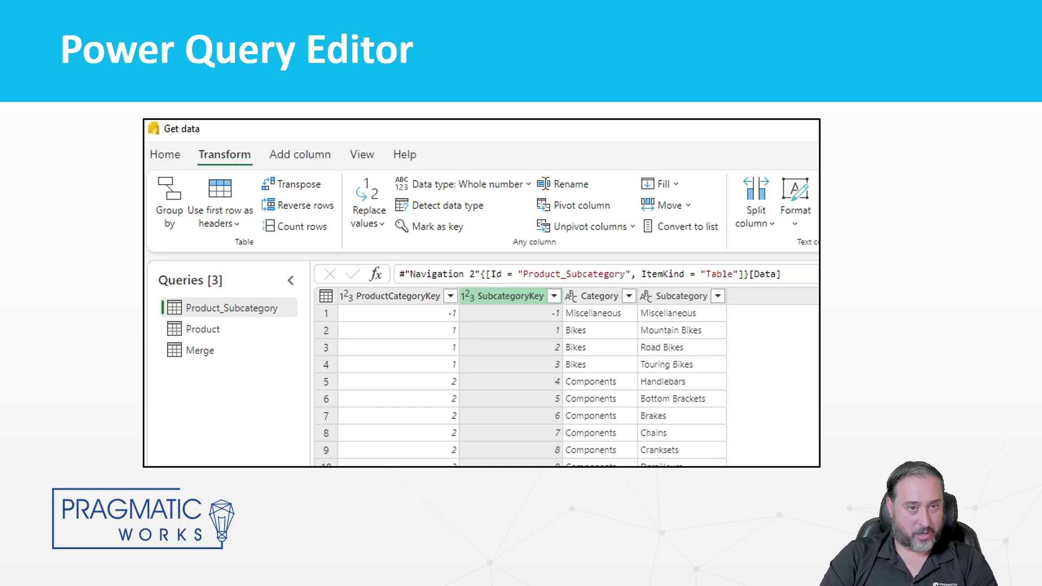
# Advance the PowerPoint deck from the Power Query Editor slide to the Manage Parameters slide
pyautogui.press('Right')
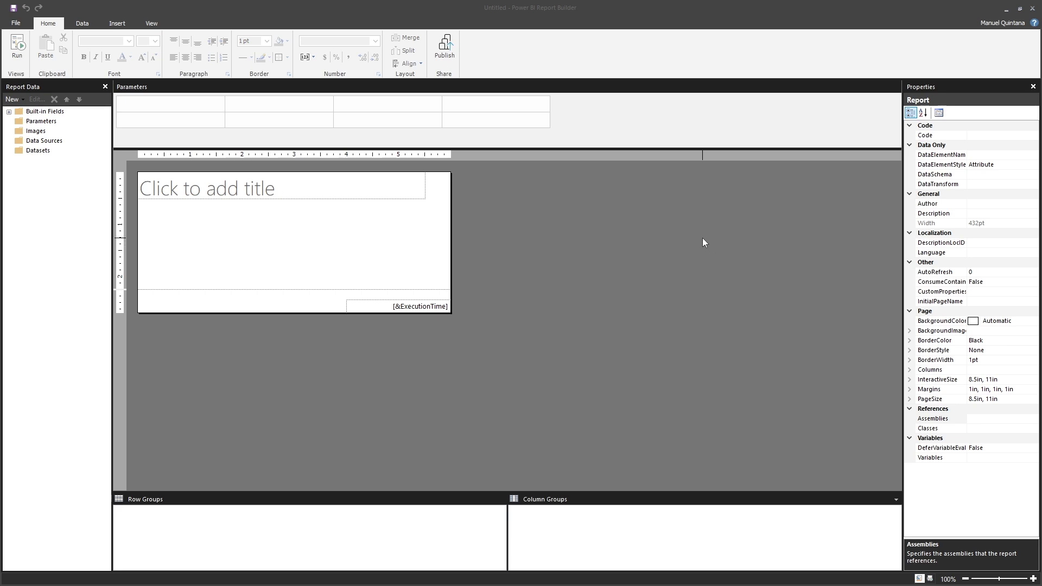
# Start Get Data and bring up the Choose data source page with Excel workbook listed
pyautogui.click(82, 23)
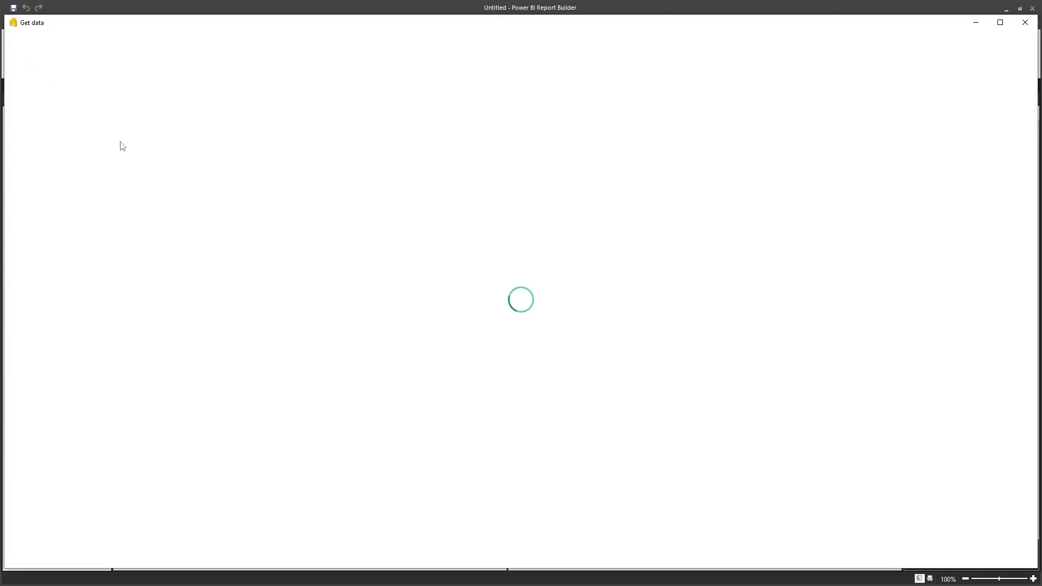
pyautogui.click(122, 145)
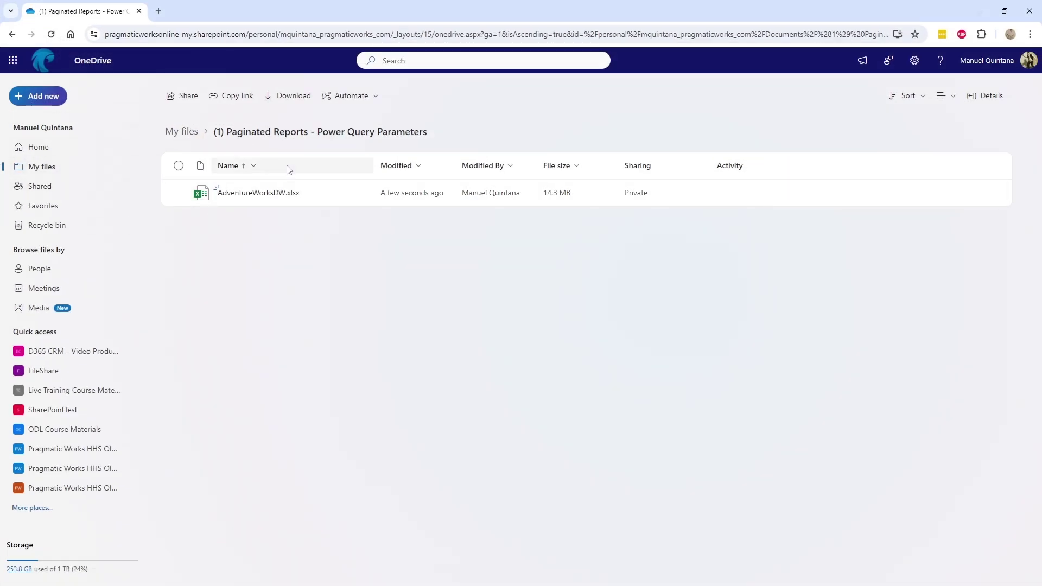
pyautogui.moveTo(286, 199)
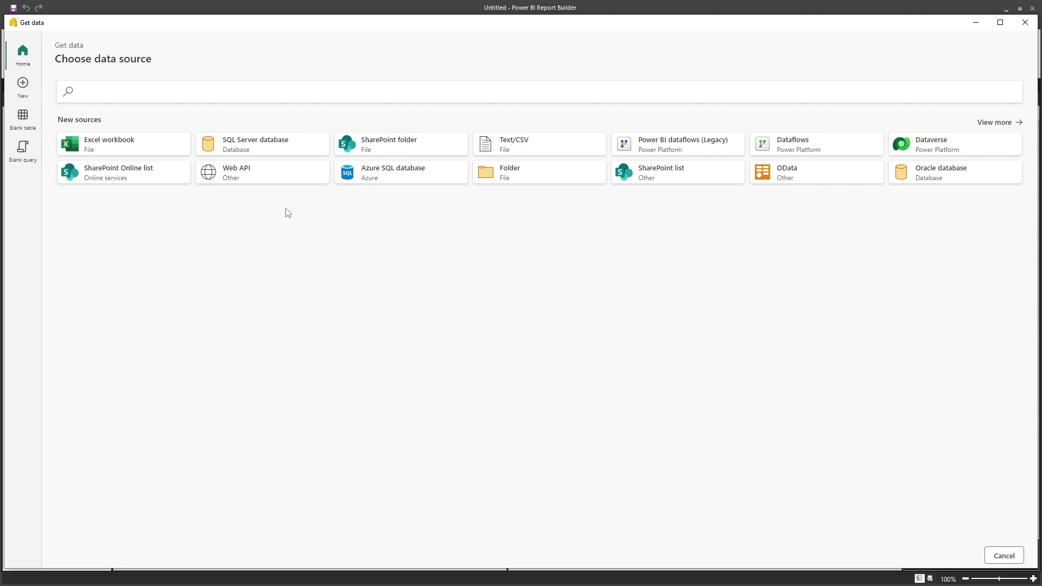
# Connect to AdventureWorksDW.xlsx in OneDrive's Paginated Reports folder and list its tables
pyautogui.click(118, 151)
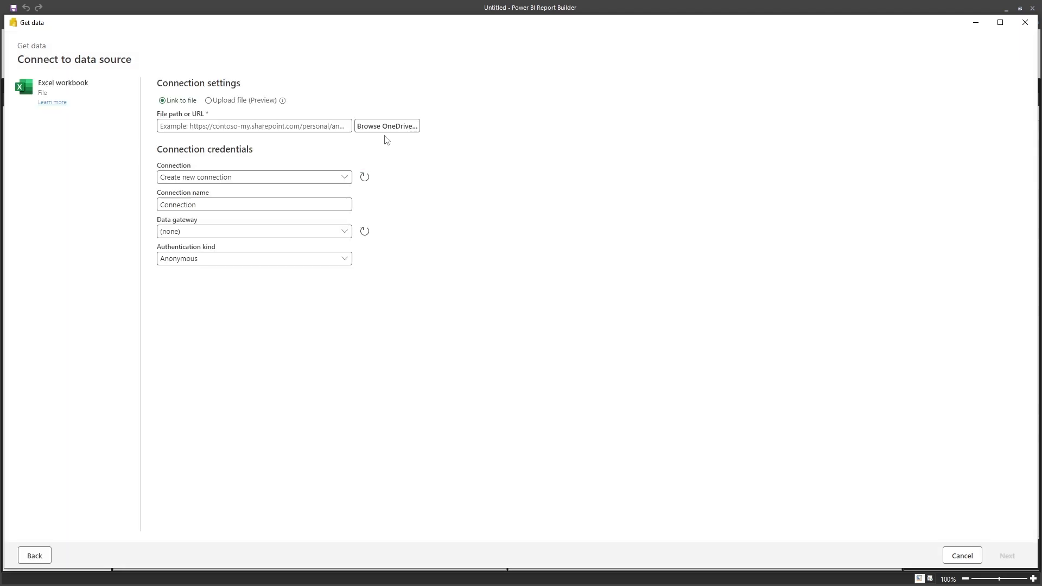
pyautogui.click(383, 126)
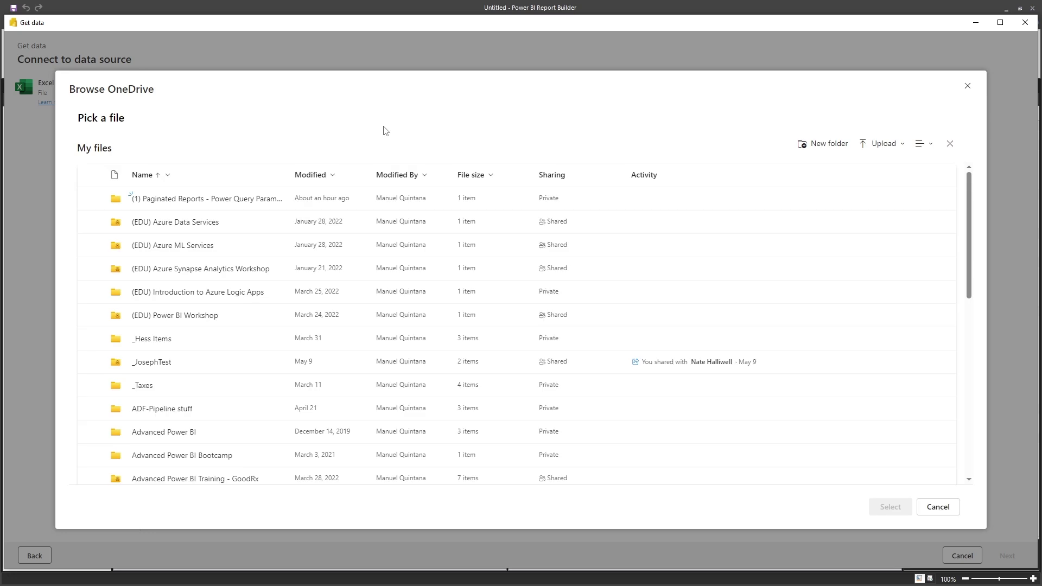
pyautogui.click(217, 200)
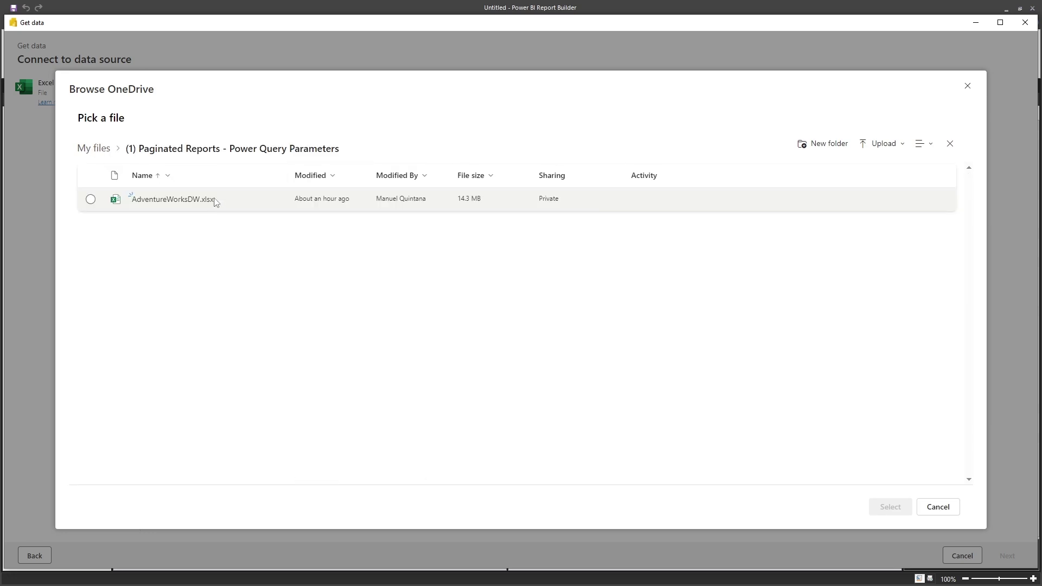
pyautogui.click(90, 199)
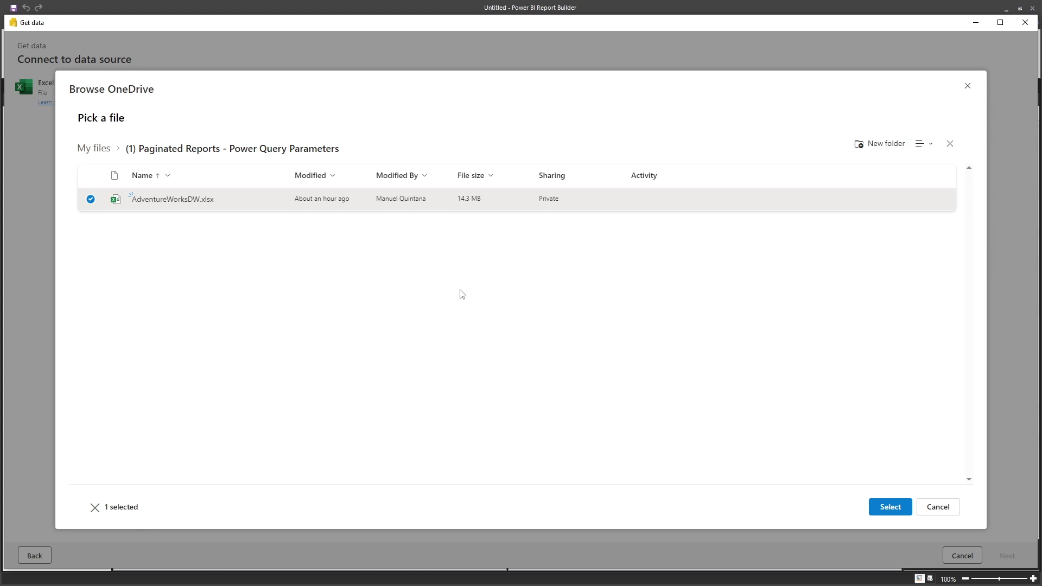
pyautogui.click(901, 510)
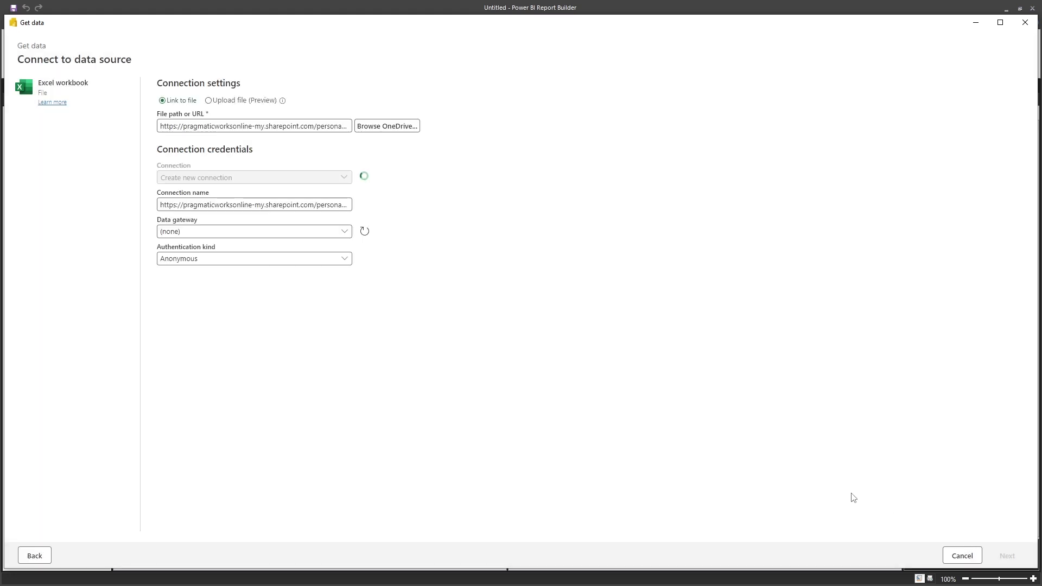
pyautogui.click(1008, 555)
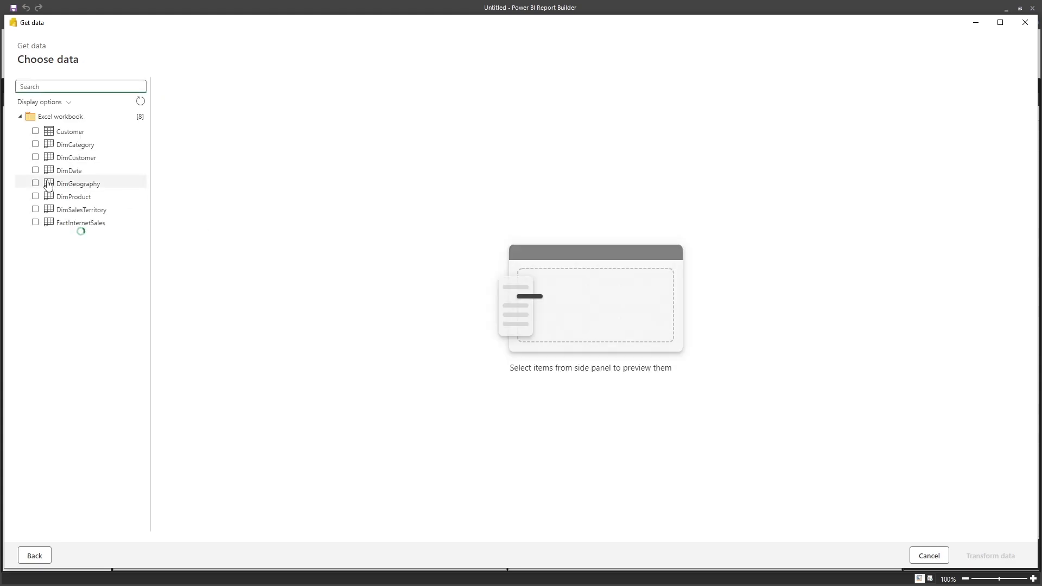
# Load DimProduct into the query editor, keeping ProductKey, EnglishProductName, Color and ListPrice among five columns
pyautogui.click(35, 197)
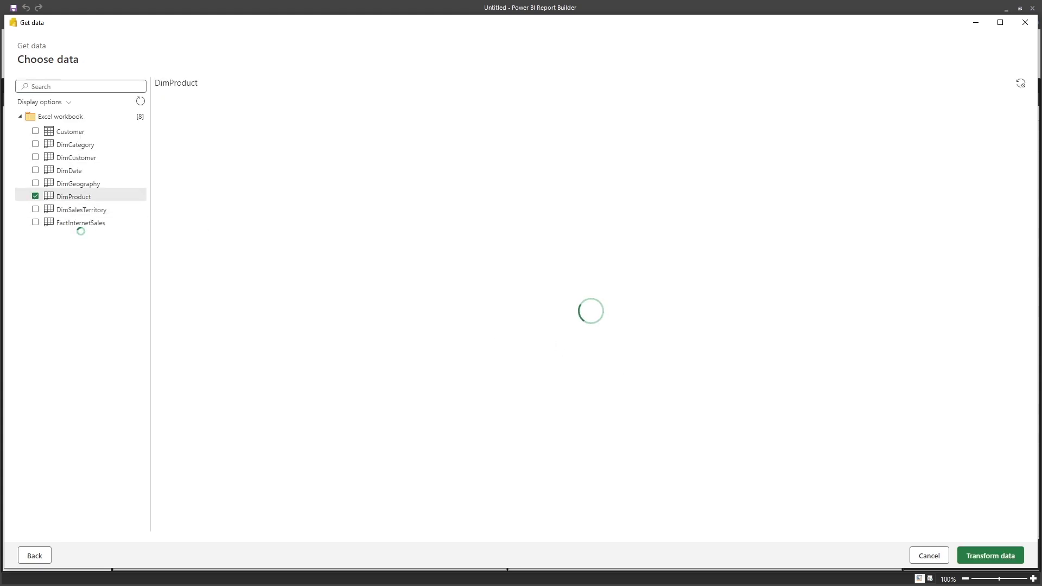
pyautogui.click(1007, 556)
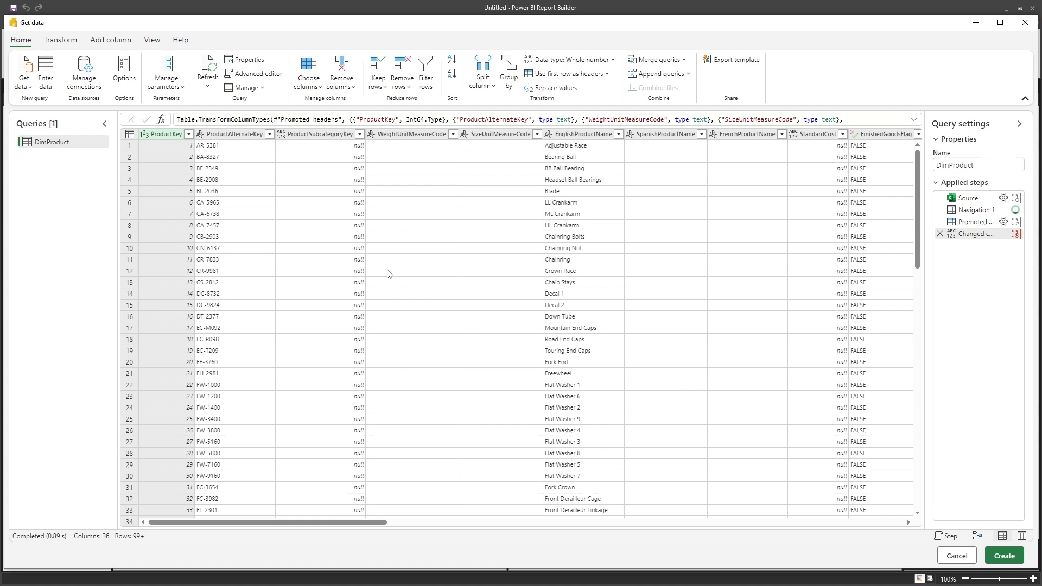
pyautogui.click(319, 69)
pyautogui.click(452, 215)
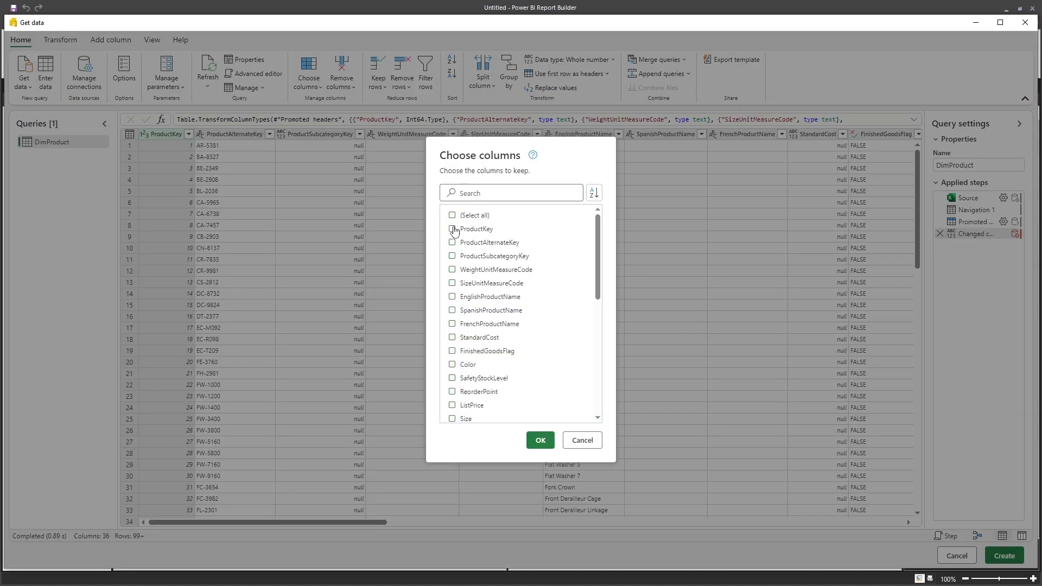
pyautogui.click(453, 229)
pyautogui.click(452, 297)
pyautogui.click(452, 365)
pyautogui.click(452, 405)
pyautogui.click(545, 439)
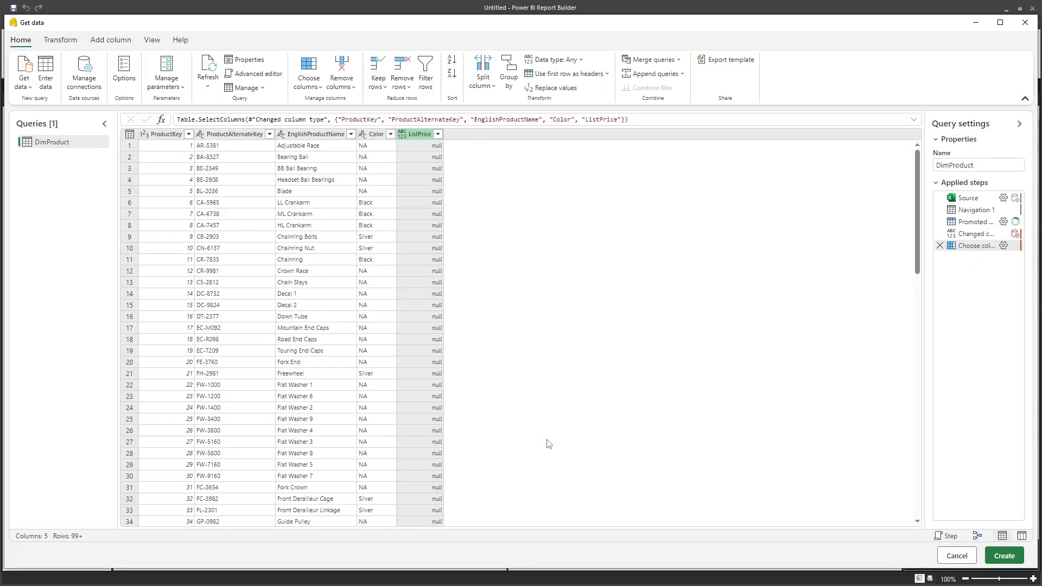
# Remove rows with null ListPrice and change ListPrice's data type to Currency
pyautogui.click(440, 136)
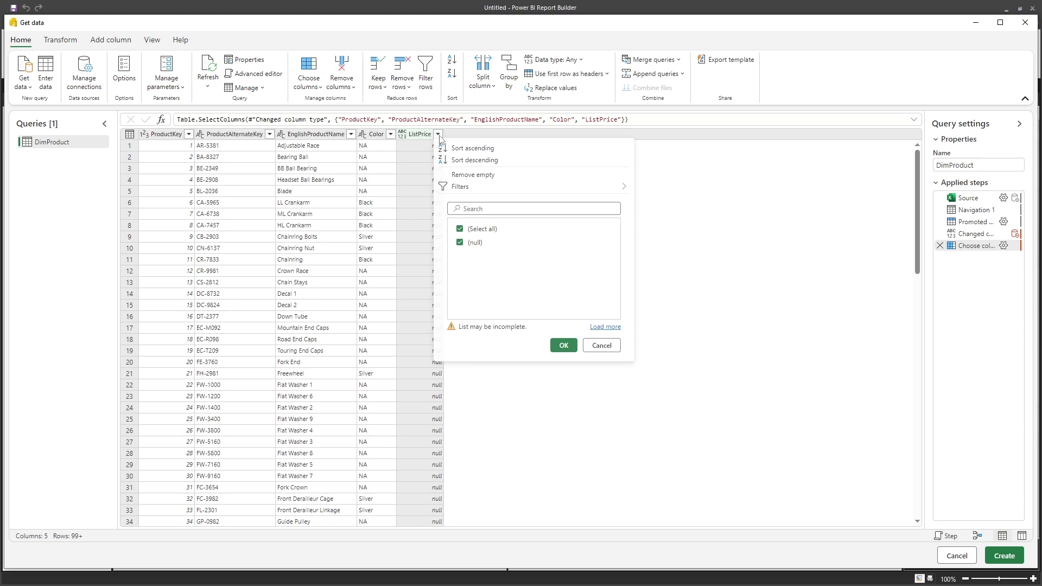
pyautogui.click(560, 350)
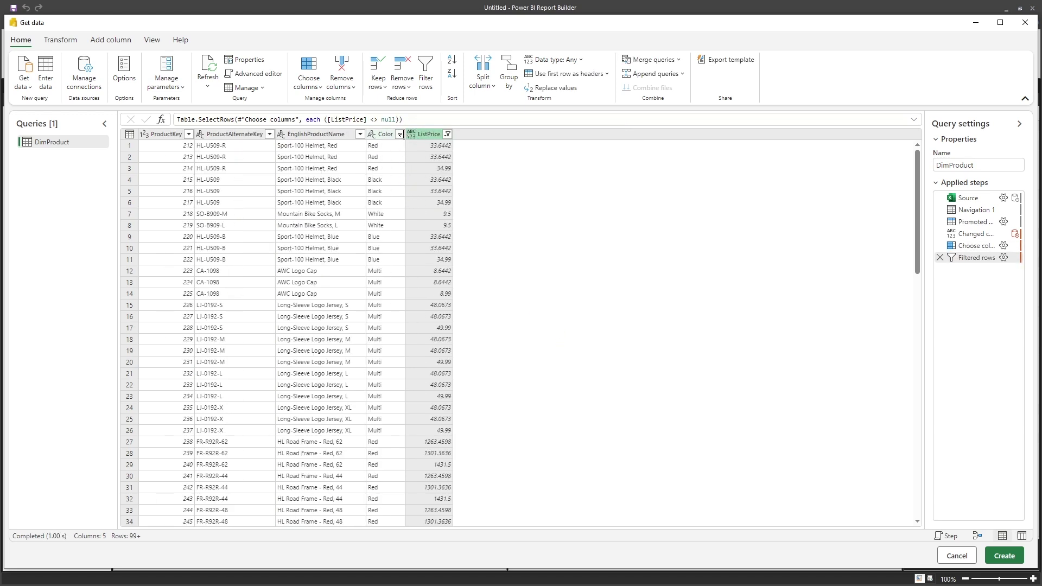
pyautogui.click(413, 137)
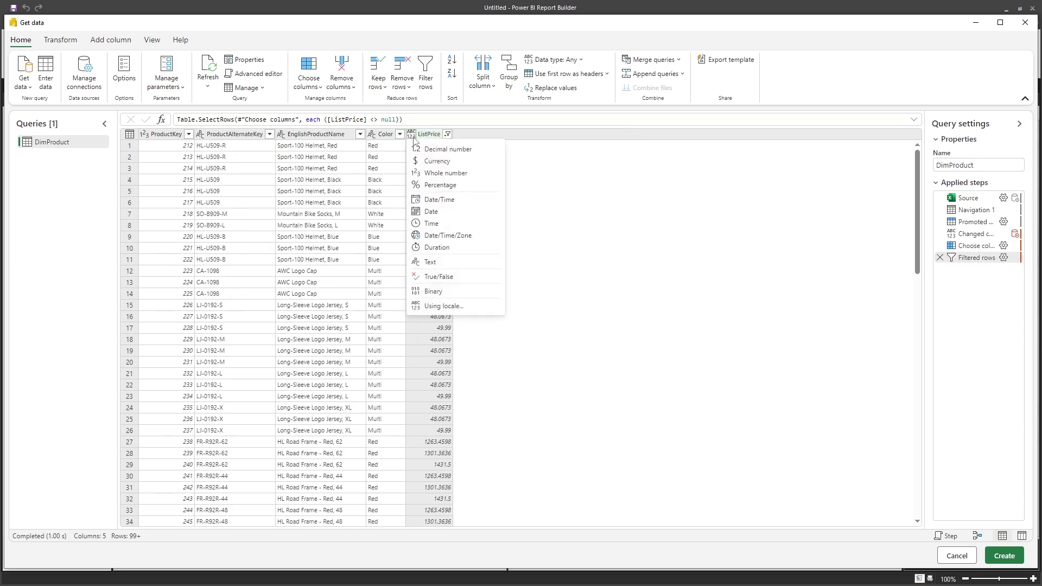
pyautogui.click(435, 161)
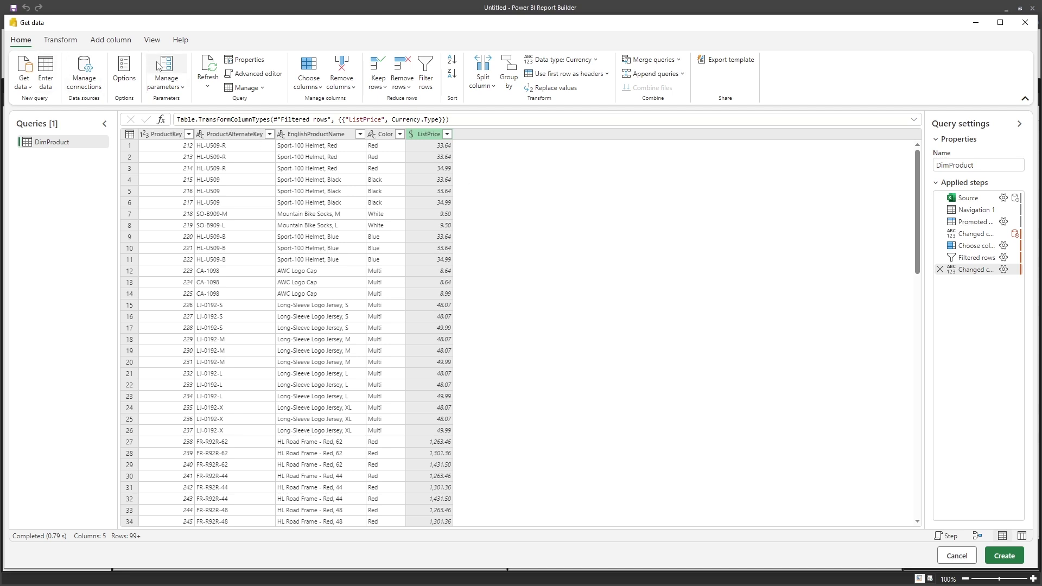
# Add a new required query parameter named Color with Type set to Text
pyautogui.click(169, 64)
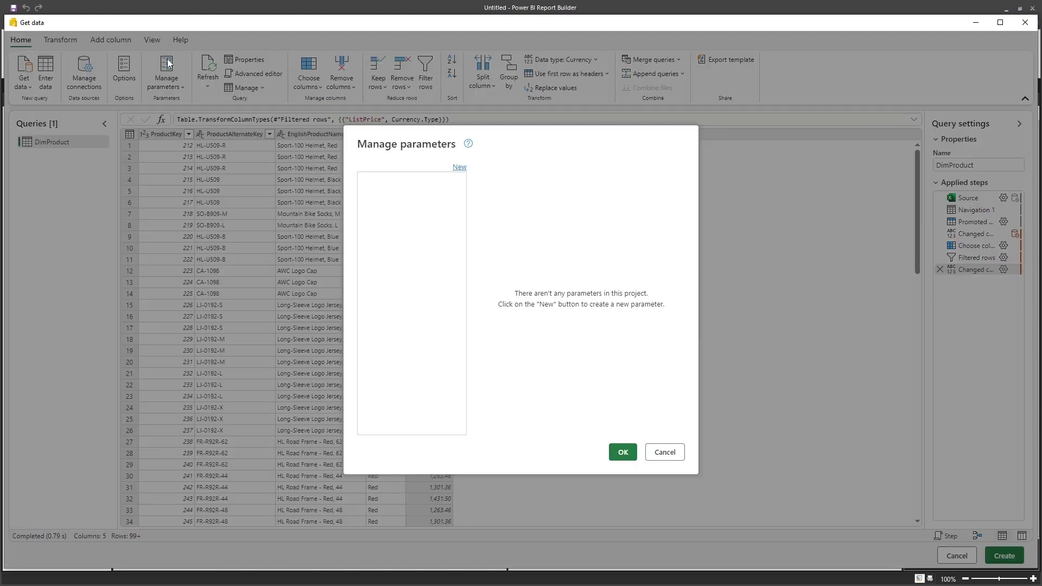
pyautogui.click(459, 167)
pyautogui.moveTo(539, 175); pyautogui.dragTo(483, 179)
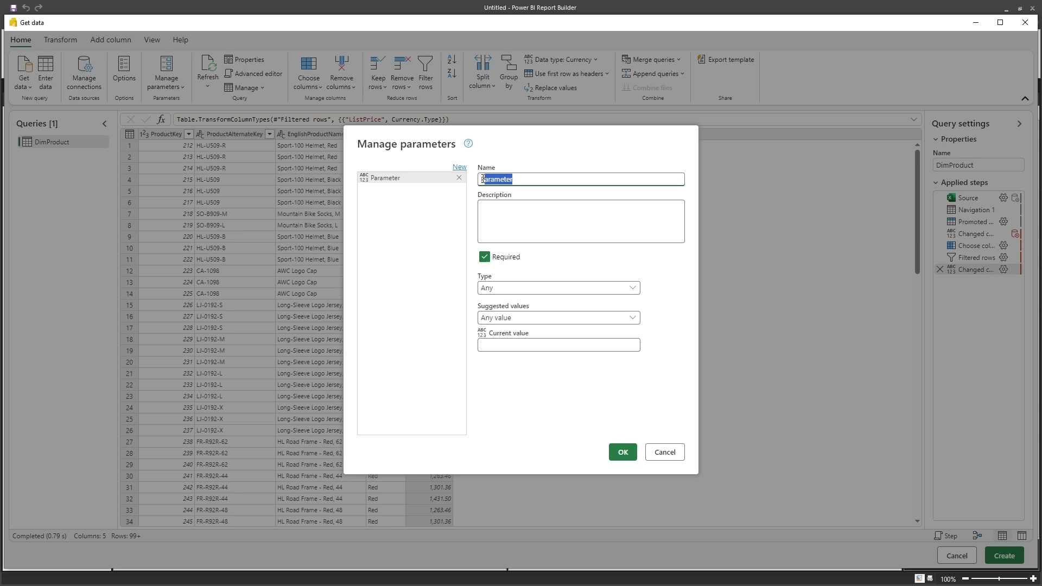
pyautogui.write('Color')
pyautogui.click(513, 288)
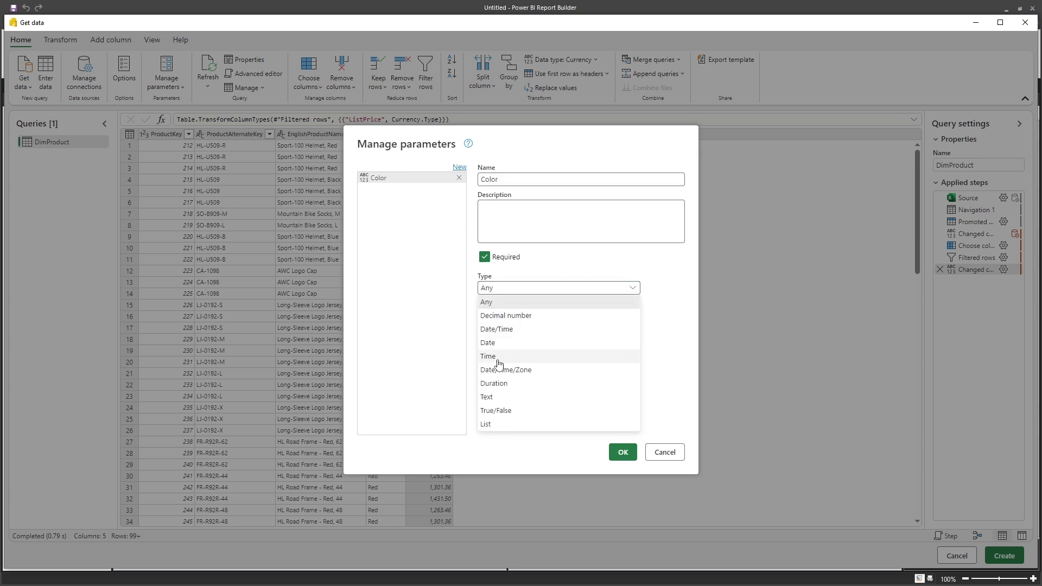
pyautogui.click(496, 398)
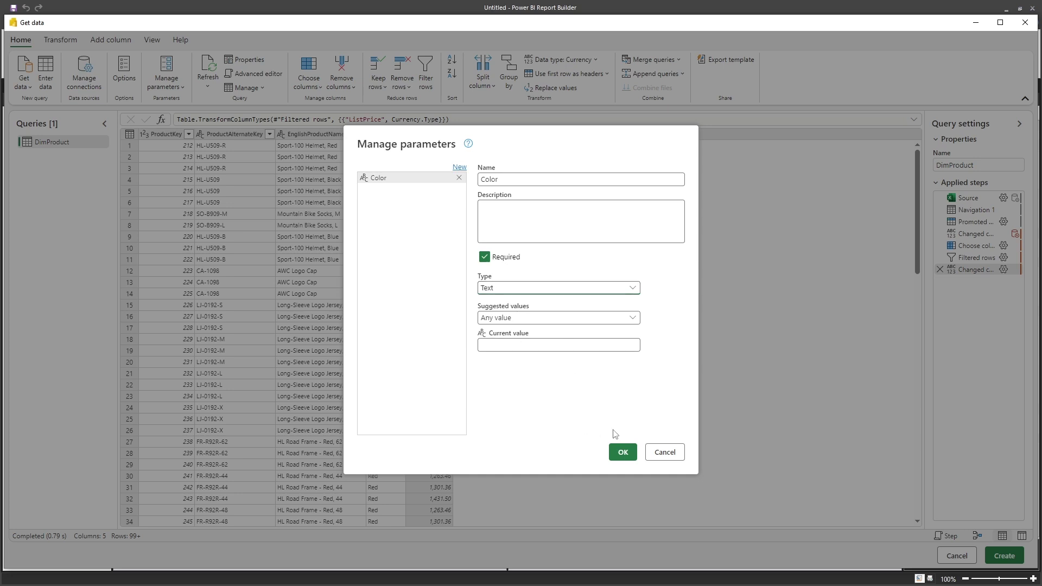
pyautogui.click(622, 450)
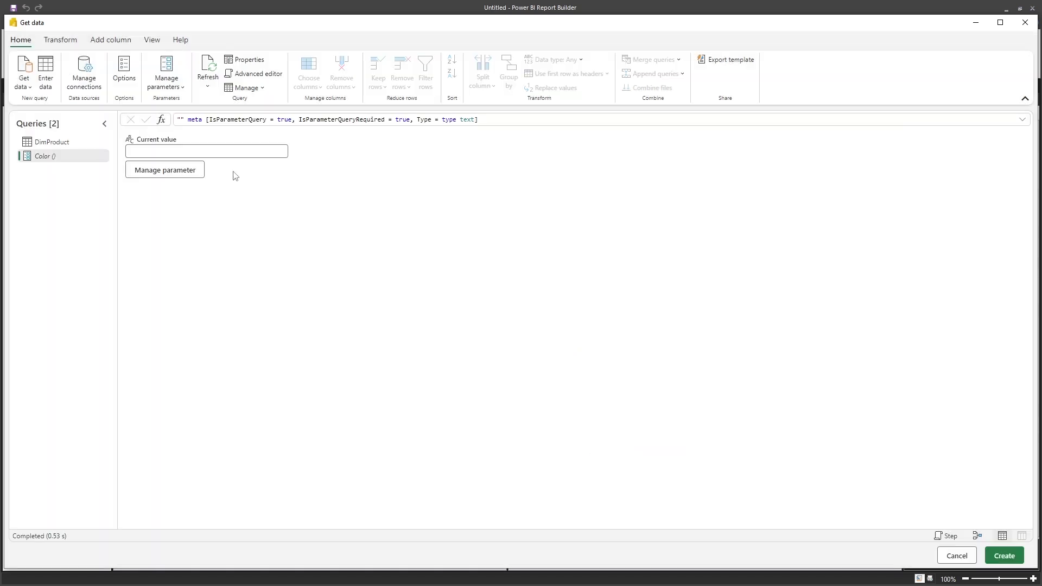
# Filter DimProduct's Color column to equal the Color parameter
pyautogui.click(64, 144)
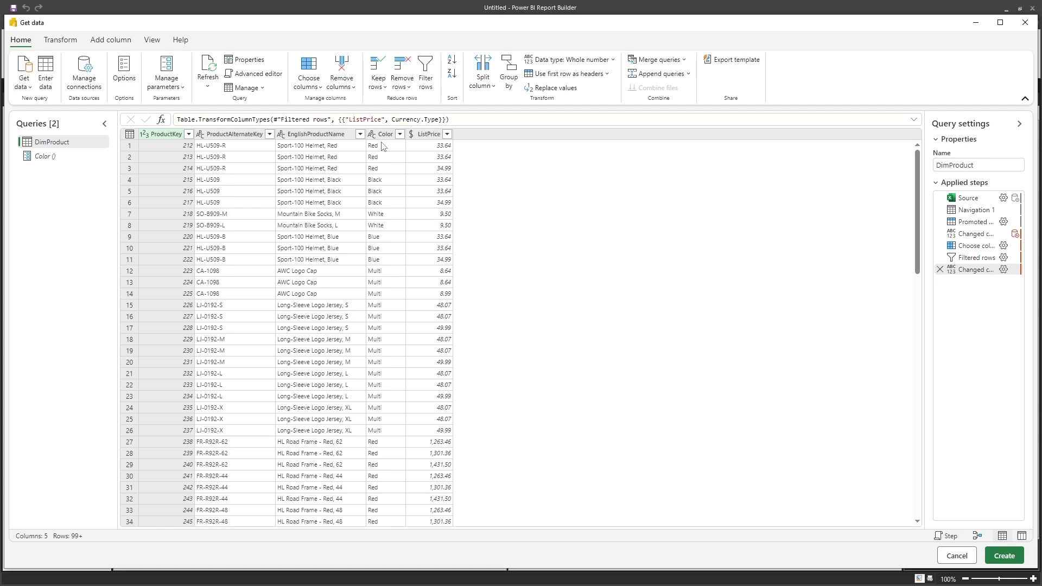
pyautogui.click(400, 134)
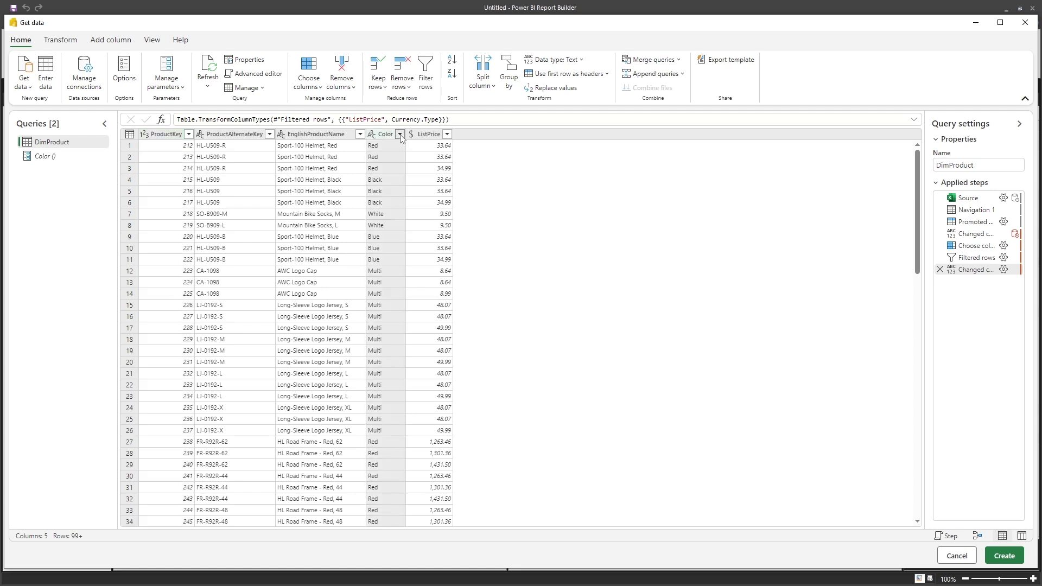
pyautogui.moveTo(575, 188)
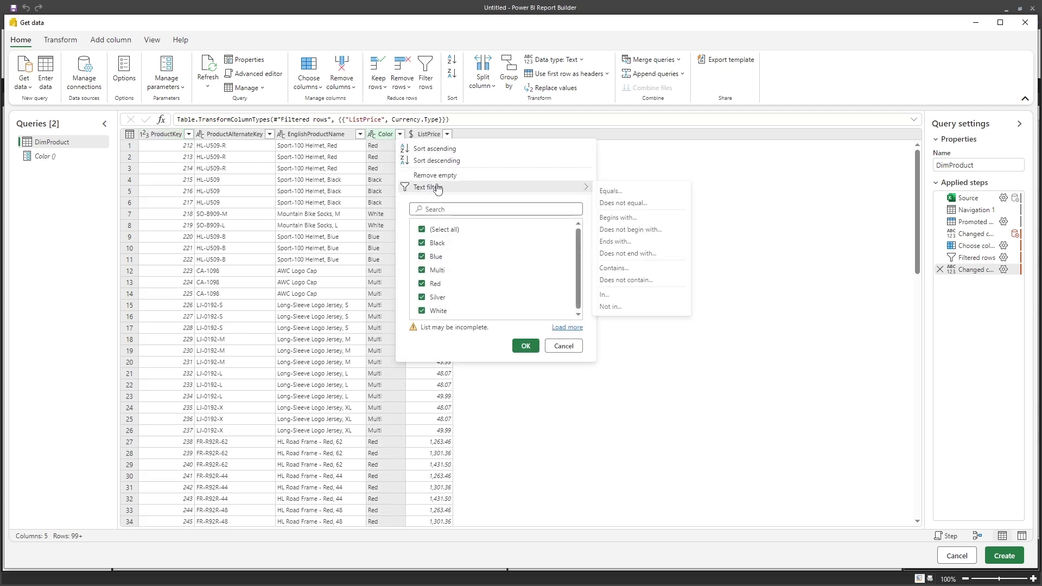
pyautogui.click(608, 192)
pyautogui.click(521, 299)
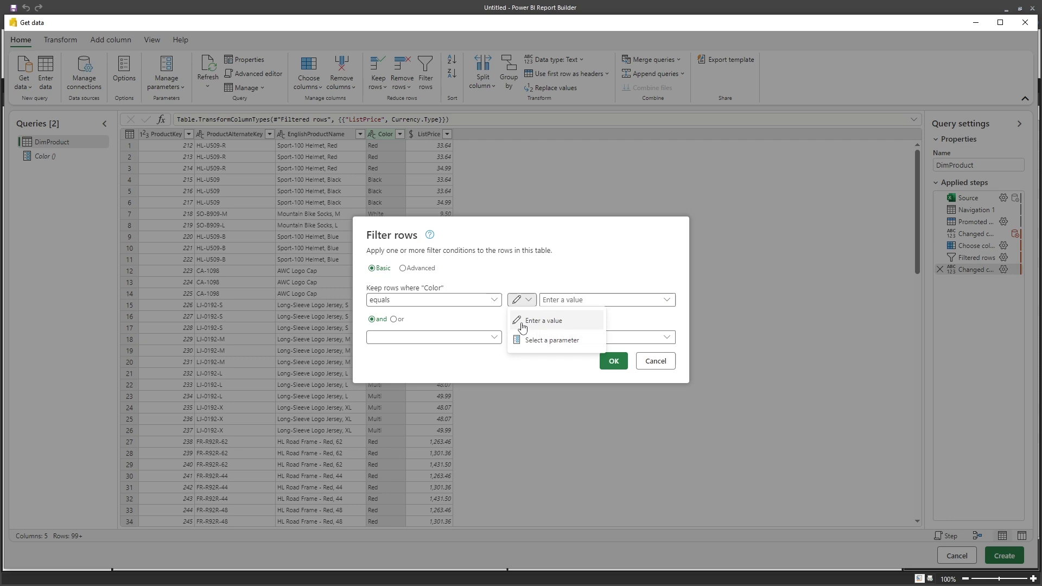
pyautogui.click(526, 342)
pyautogui.click(571, 321)
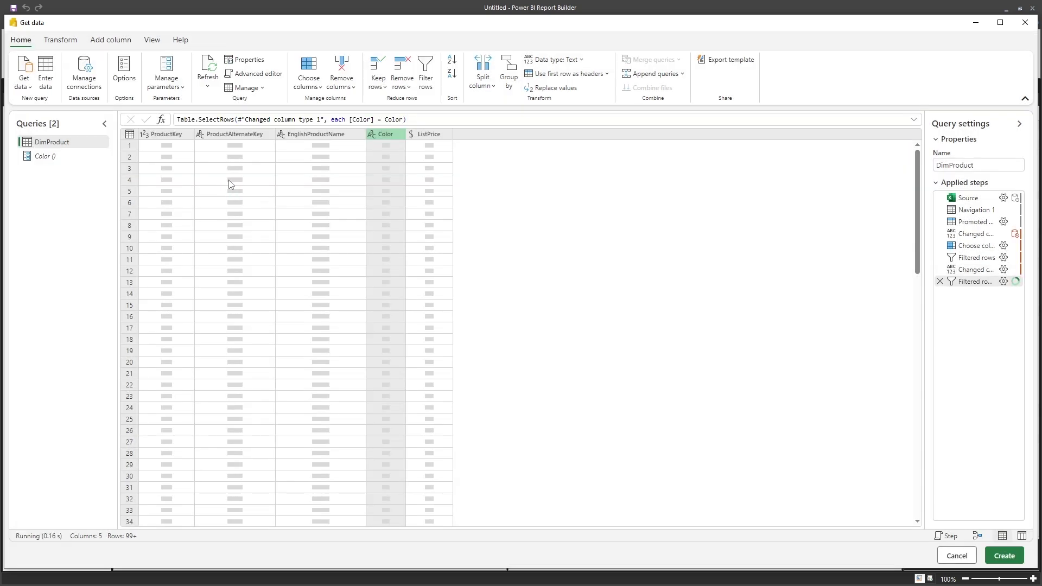
# Set the Color parameter's current value to Red and preview the filtered DimProduct rows
pyautogui.click(46, 157)
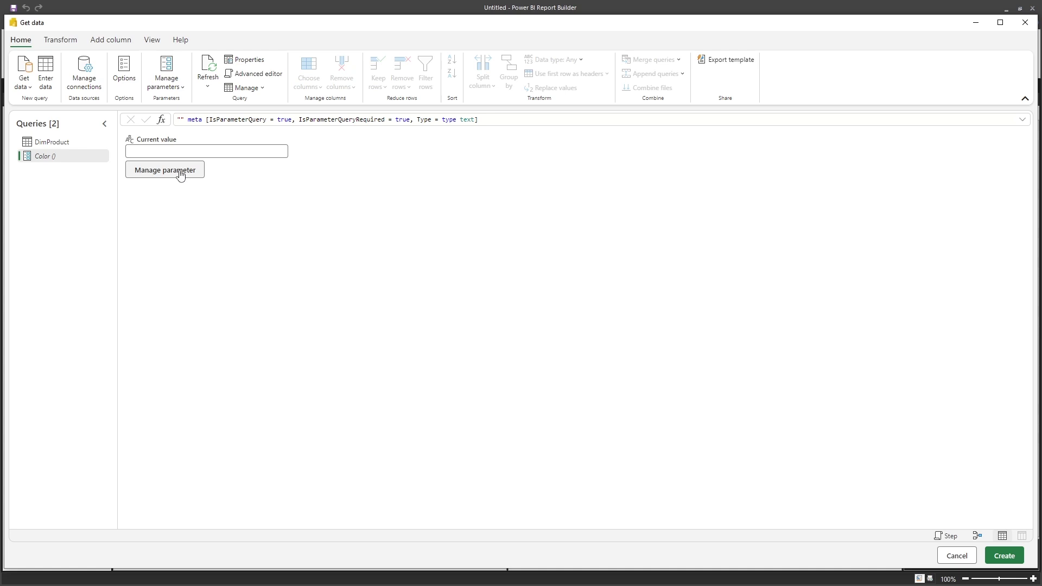
pyautogui.click(171, 152)
pyautogui.write('Red')
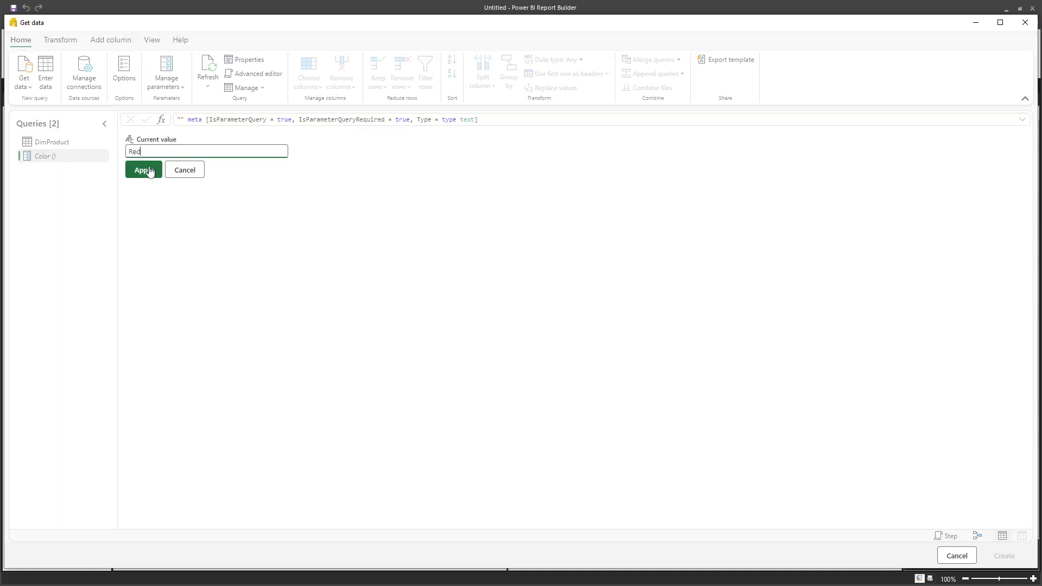
pyautogui.click(143, 169)
pyautogui.click(69, 142)
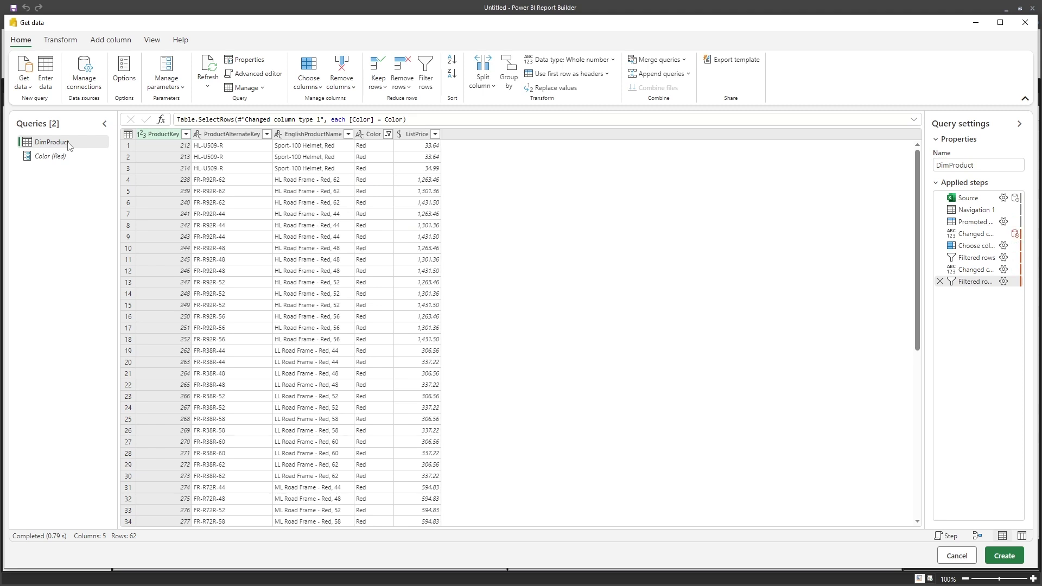
# Create the DimProduct dataset from the queries and dismiss the Success message
pyautogui.click(1006, 556)
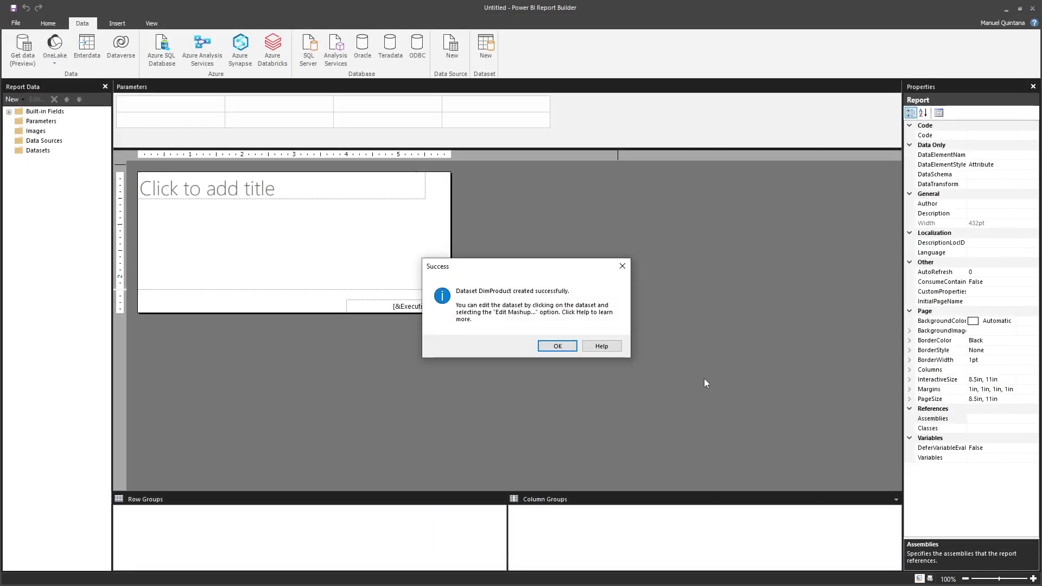
pyautogui.click(565, 347)
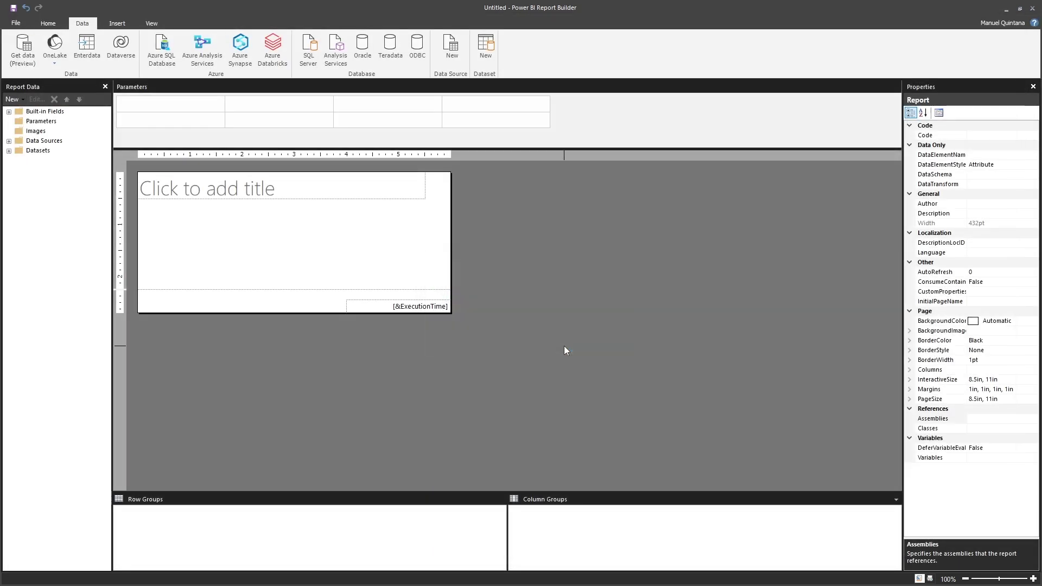
# Add a report parameter with Name Color and Prompt Color
pyautogui.rightClick(39, 124)
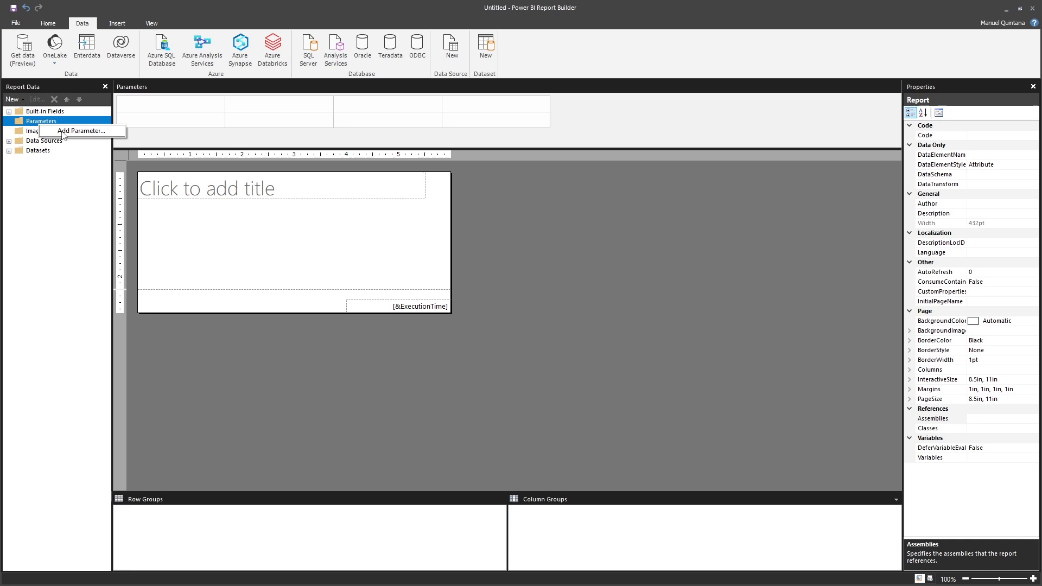
pyautogui.click(66, 133)
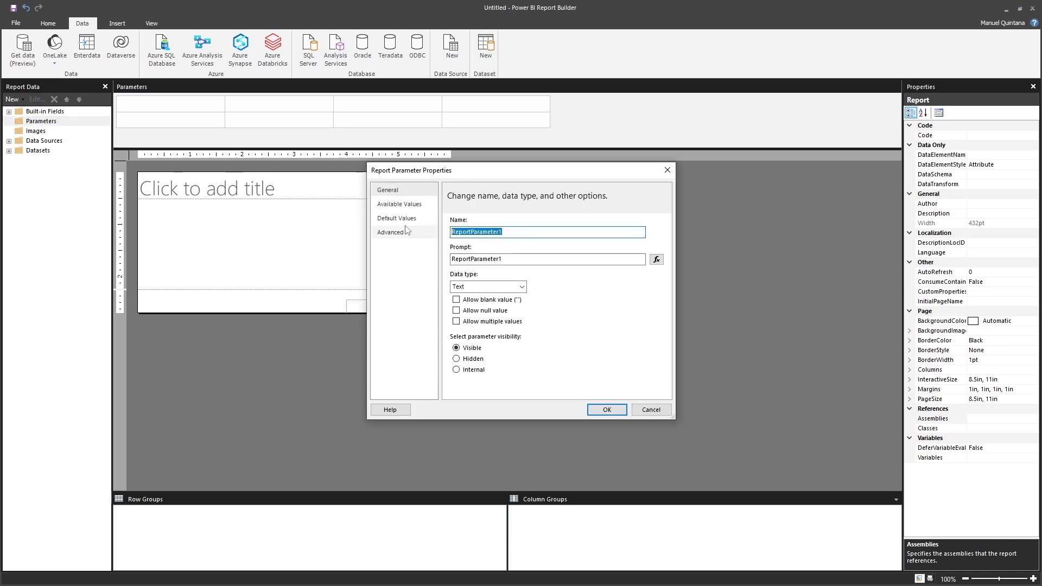
pyautogui.write('Color')
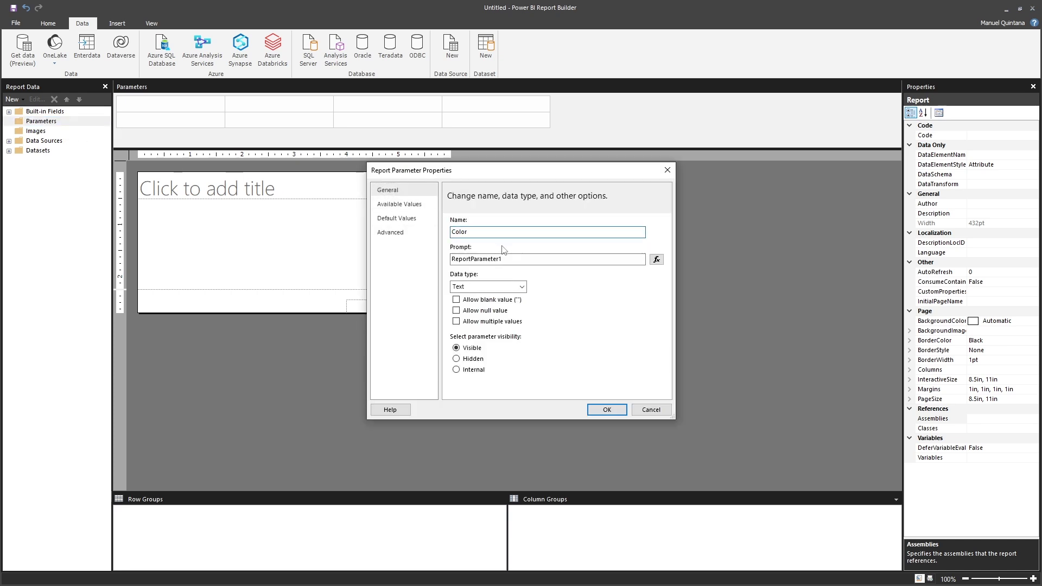
pyautogui.press('Tab')
pyautogui.write('Color')
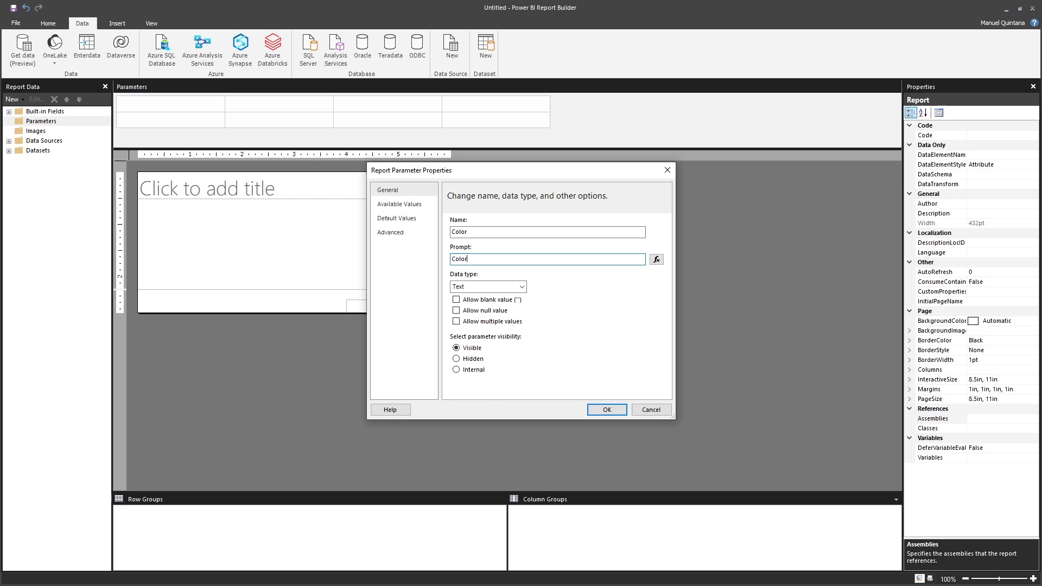
pyautogui.click(607, 410)
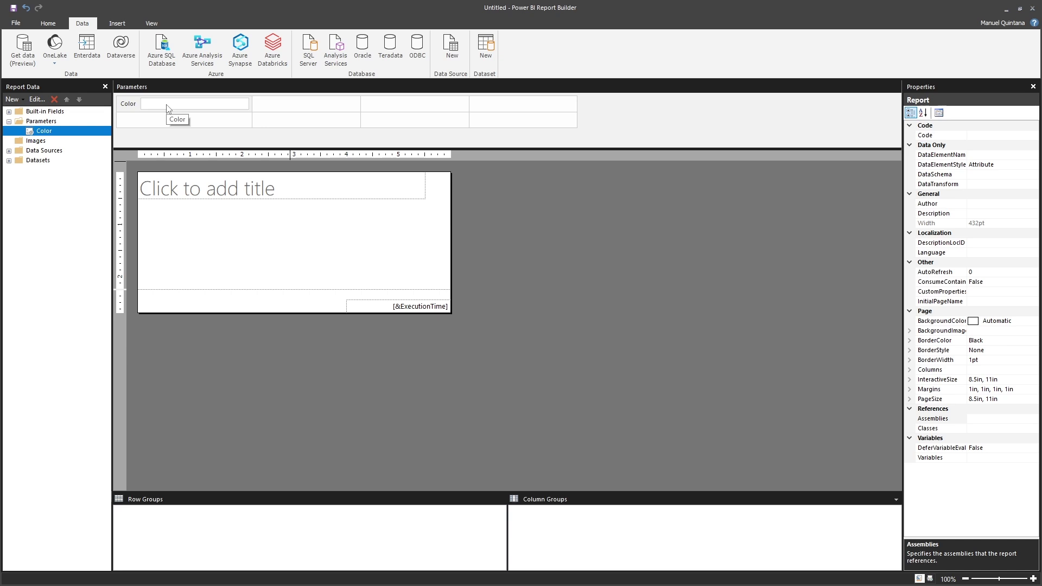
pyautogui.click(47, 23)
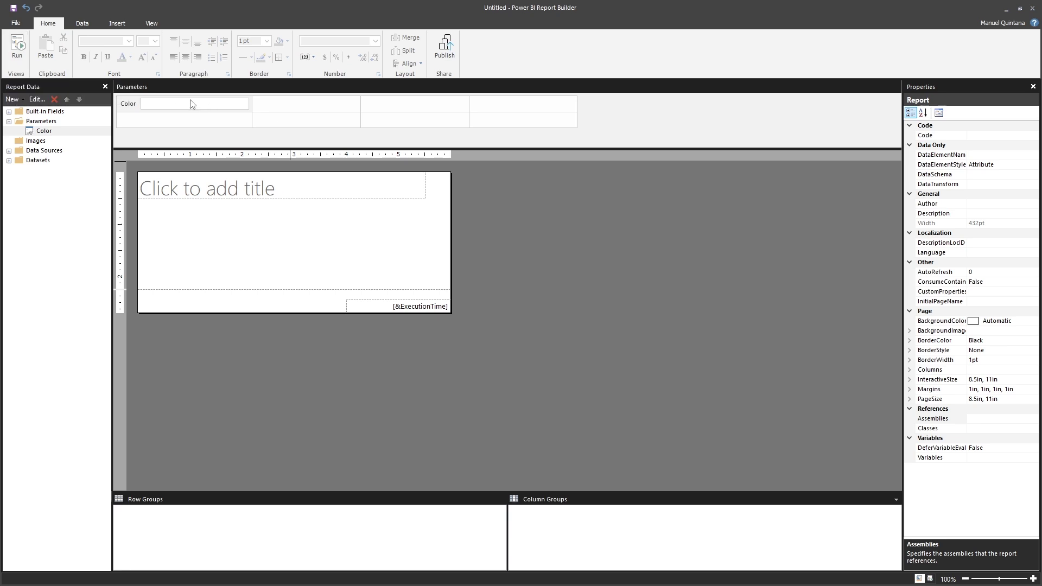
pyautogui.click(8, 151)
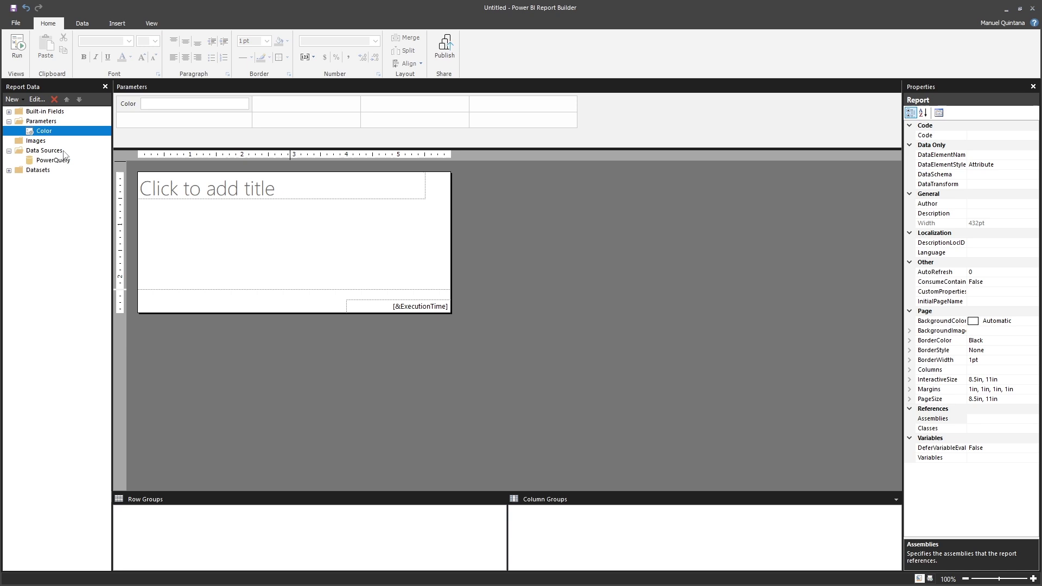
pyautogui.click(9, 151)
pyautogui.click(9, 160)
pyautogui.rightClick(29, 171)
pyautogui.click(81, 217)
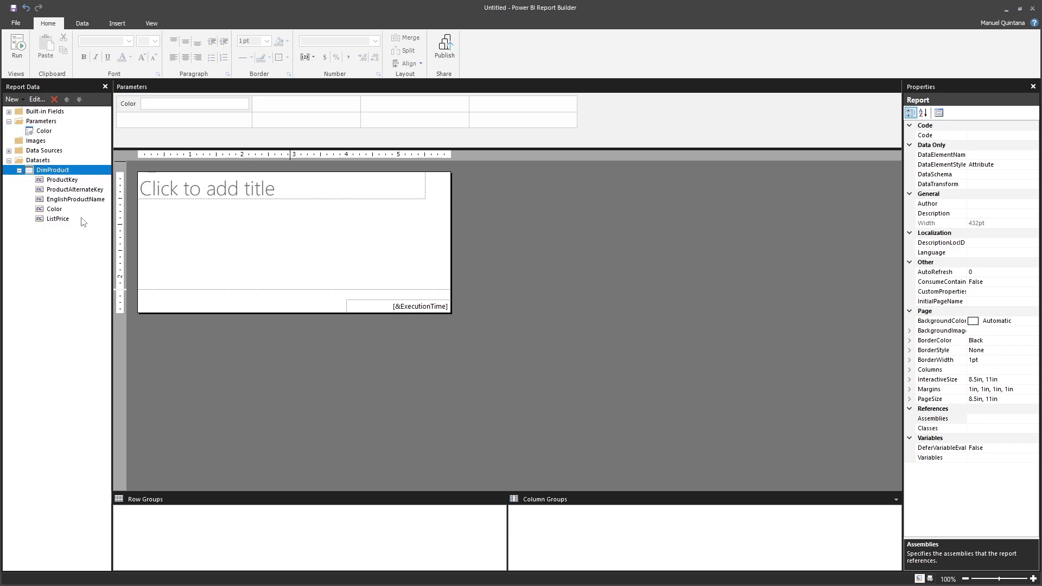
pyautogui.click(382, 205)
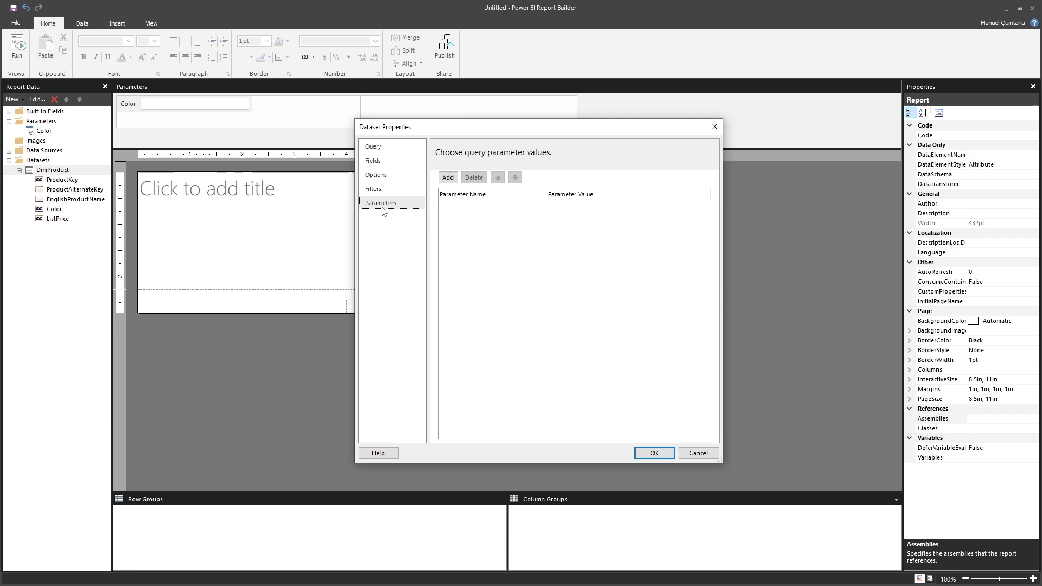
pyautogui.click(448, 178)
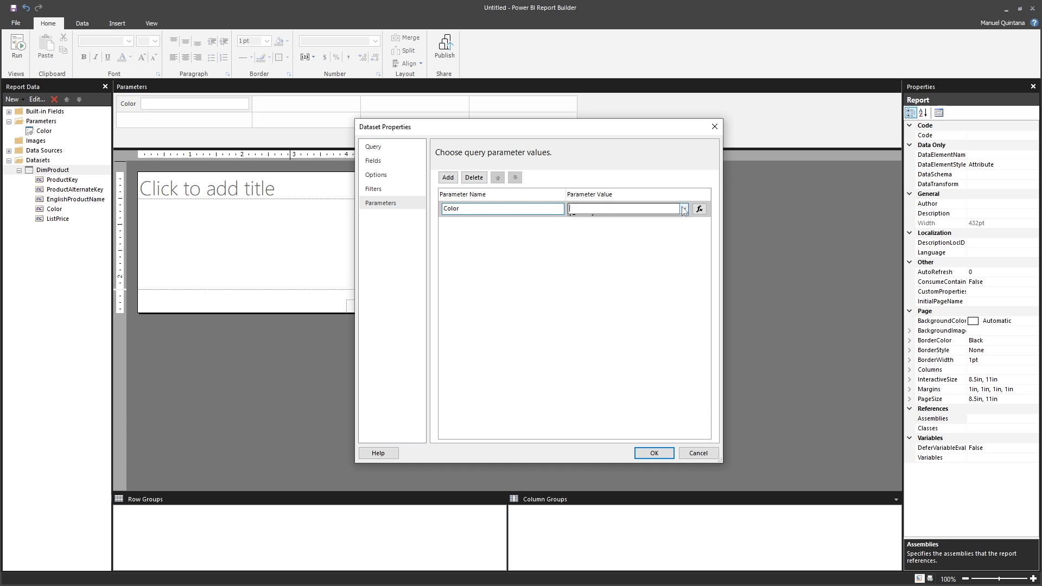
pyautogui.click(625, 209)
pyautogui.click(619, 218)
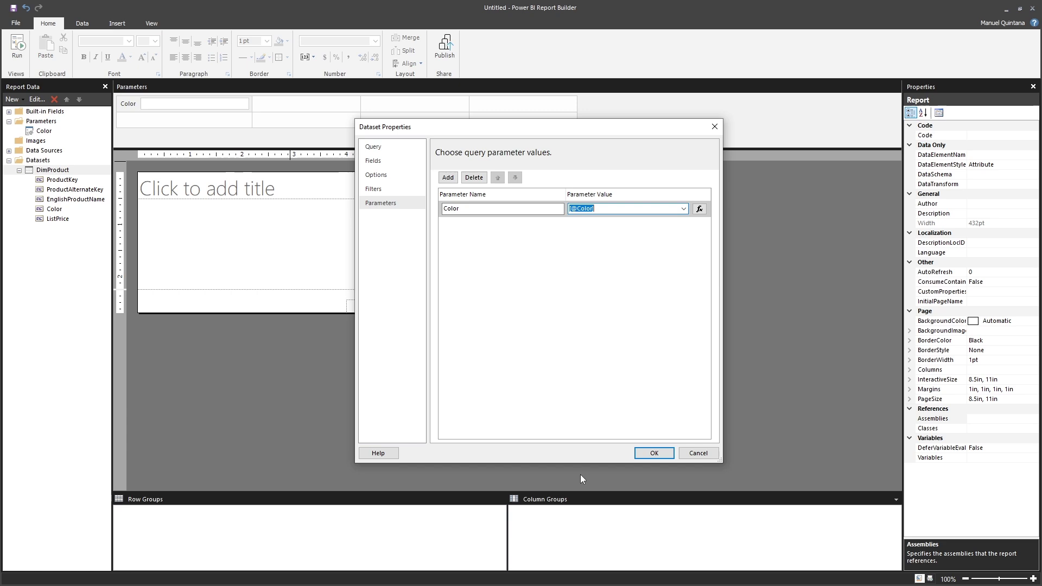
pyautogui.click(655, 452)
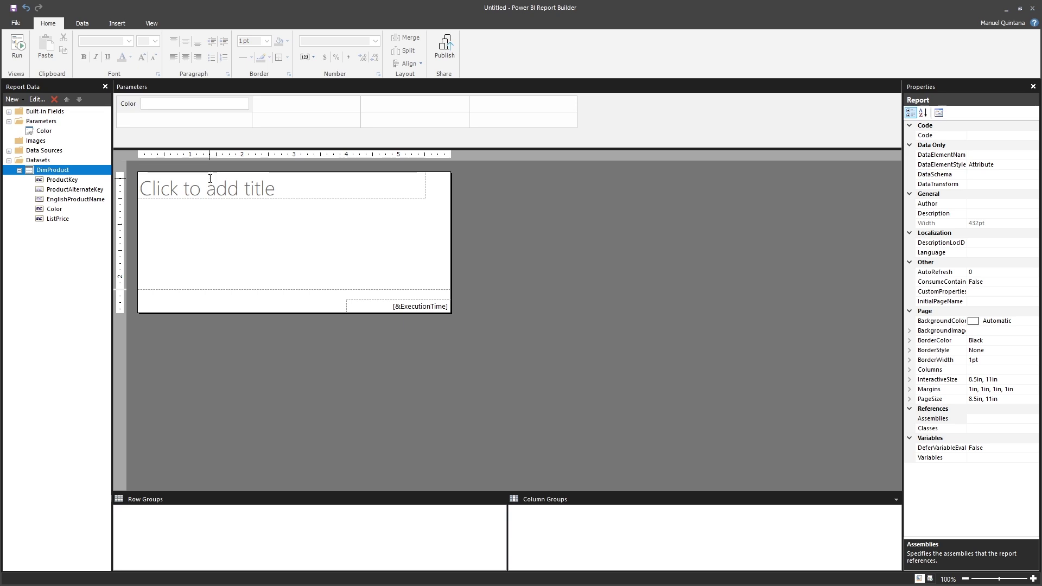
# Preview the report with Color set to Black, then rerun it with Yellow
pyautogui.click(17, 48)
pyautogui.click(85, 89)
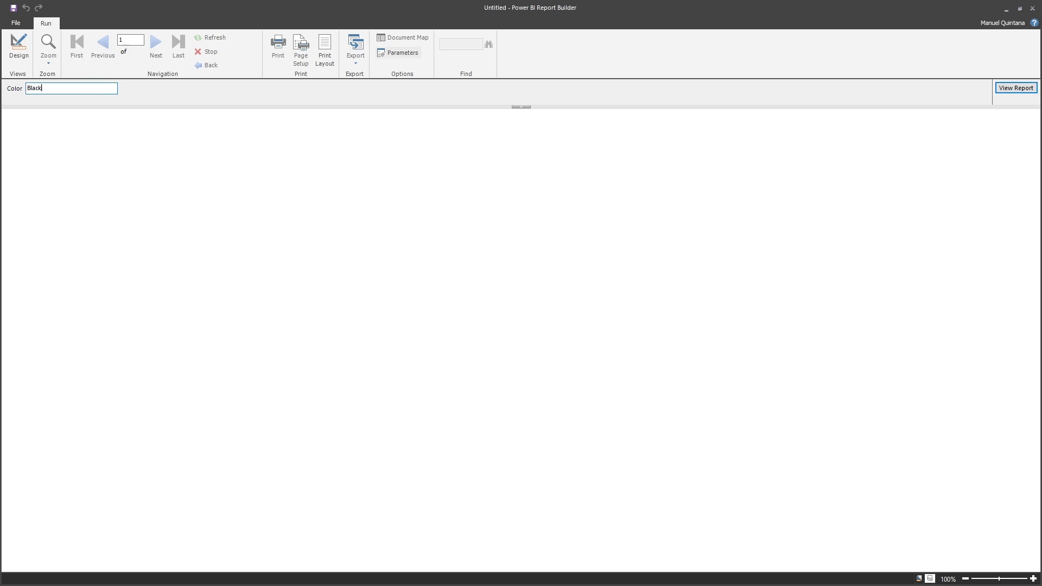
pyautogui.write('Black')
pyautogui.click(1015, 89)
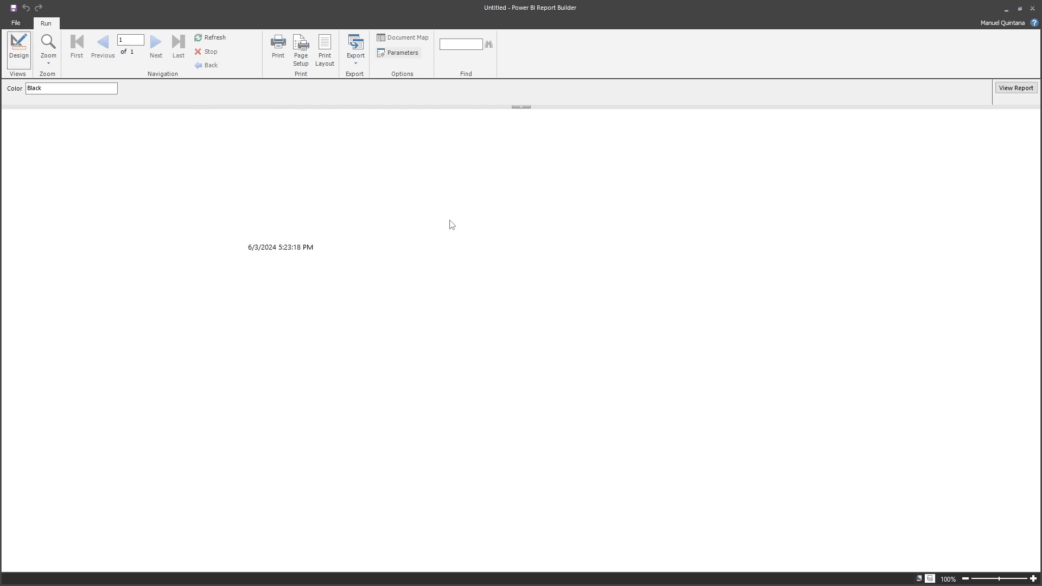
pyautogui.doubleClick(48, 85)
pyautogui.write('Yellow')
pyautogui.press('Return')
# Back in design view, insert a table showing EnglishProductName, Color and ListPrice
pyautogui.click(19, 46)
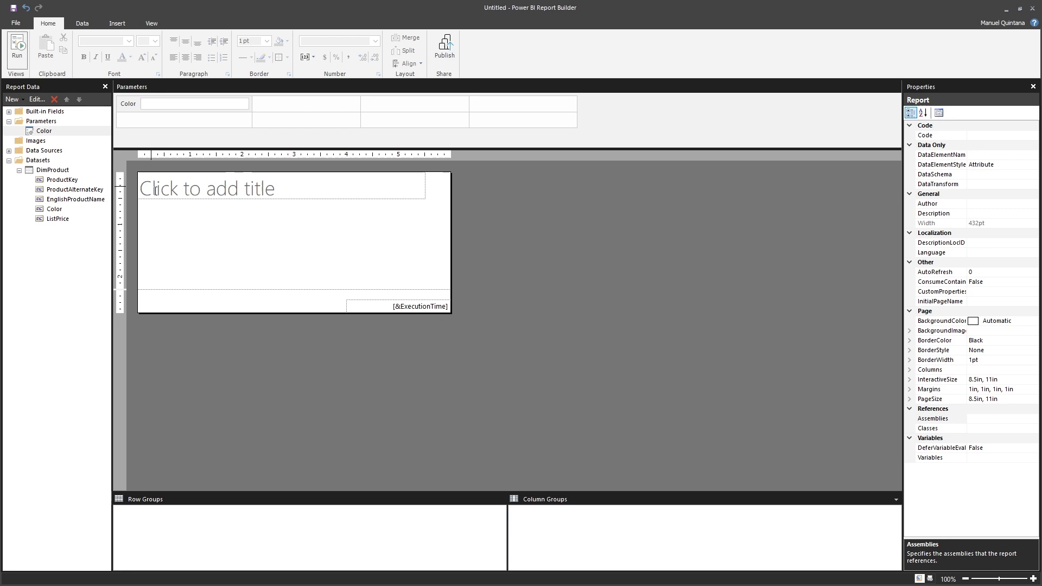
pyautogui.rightClick(163, 232)
pyautogui.moveTo(204, 268)
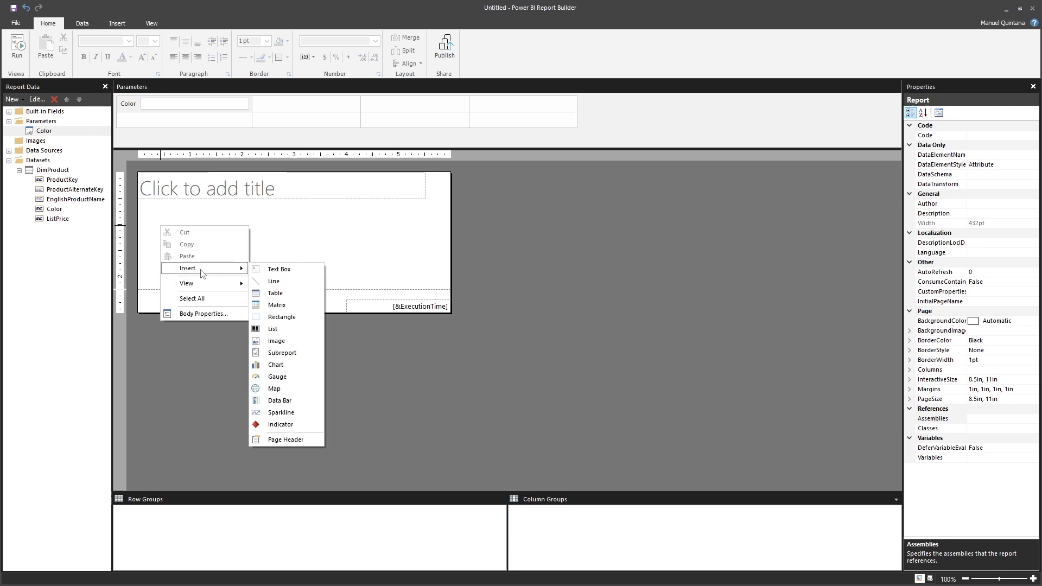
pyautogui.click(274, 295)
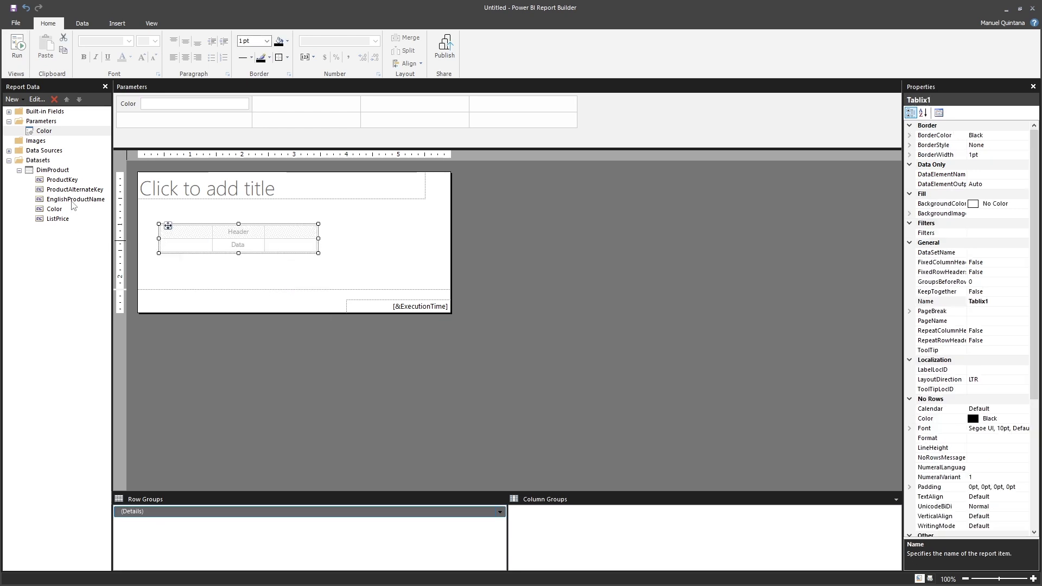
pyautogui.moveTo(73, 200); pyautogui.dragTo(185, 245)
pyautogui.moveTo(57, 219); pyautogui.dragTo(287, 244)
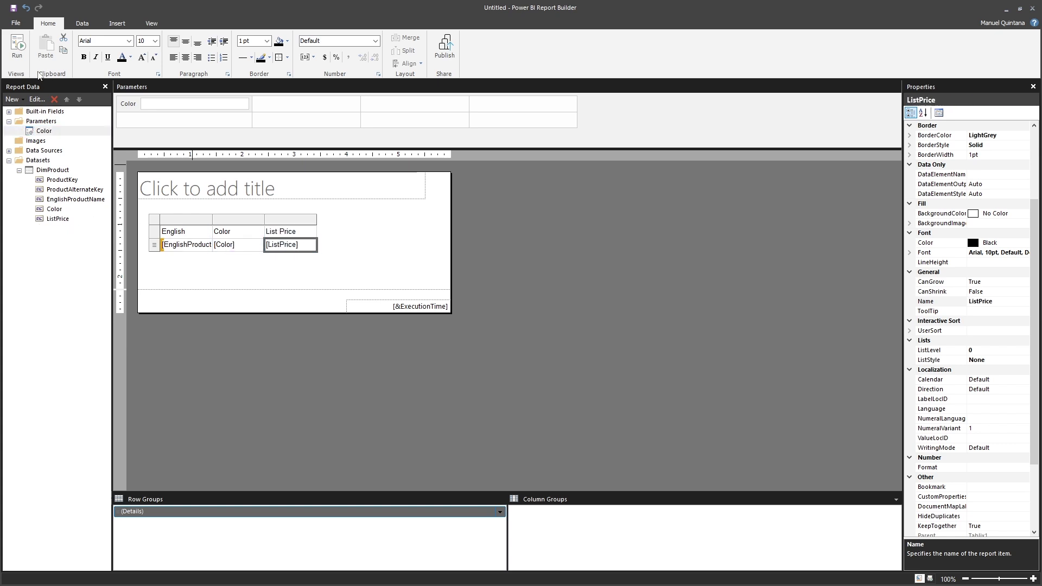
# Preview the report with Color set to White, then rerun it with Black
pyautogui.click(24, 61)
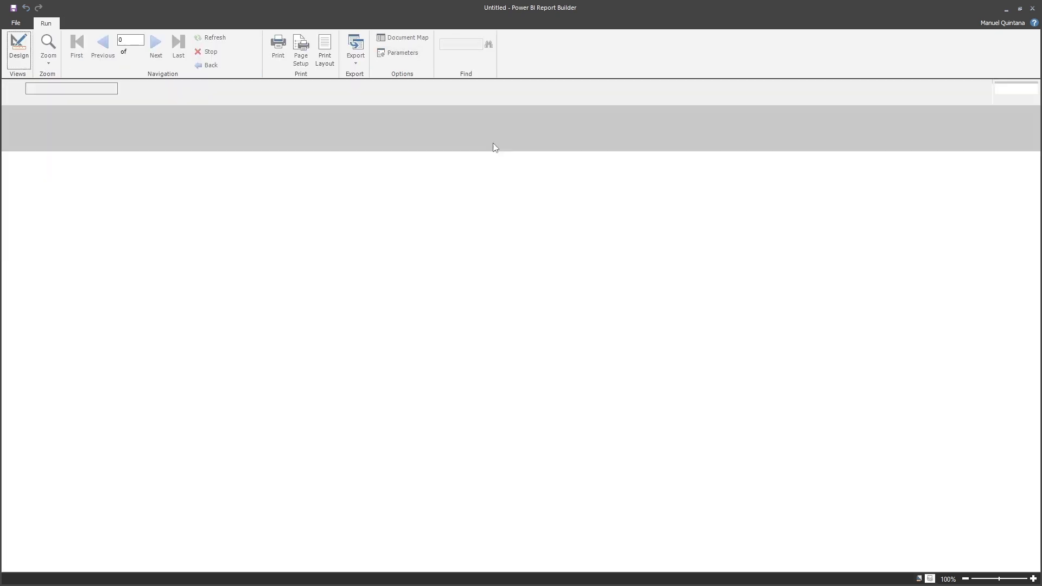
pyautogui.click(75, 86)
pyautogui.write('White')
pyautogui.press('Return')
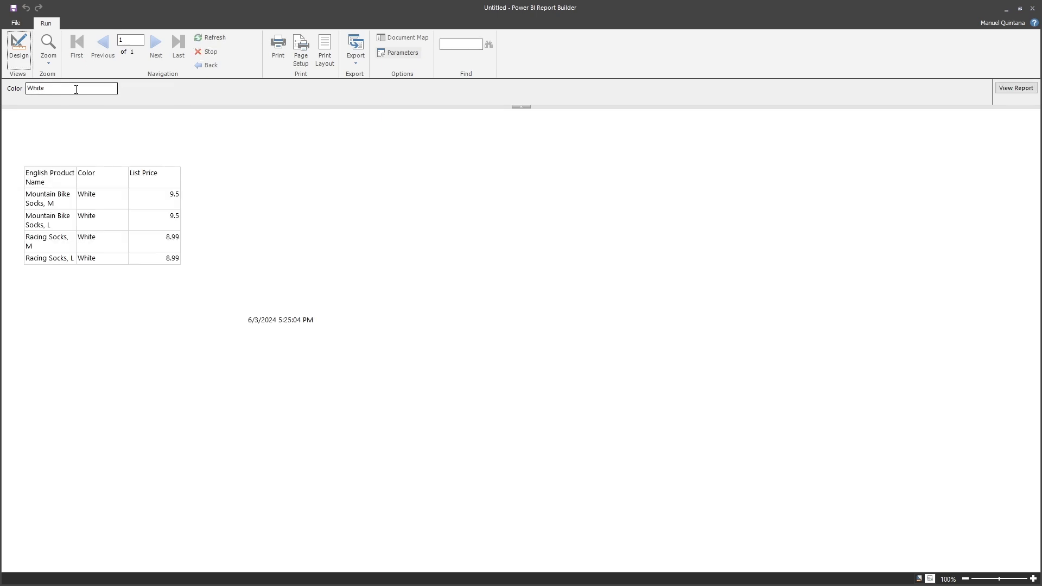
pyautogui.doubleClick(76, 90)
pyautogui.write('Black')
pyautogui.press('Return')
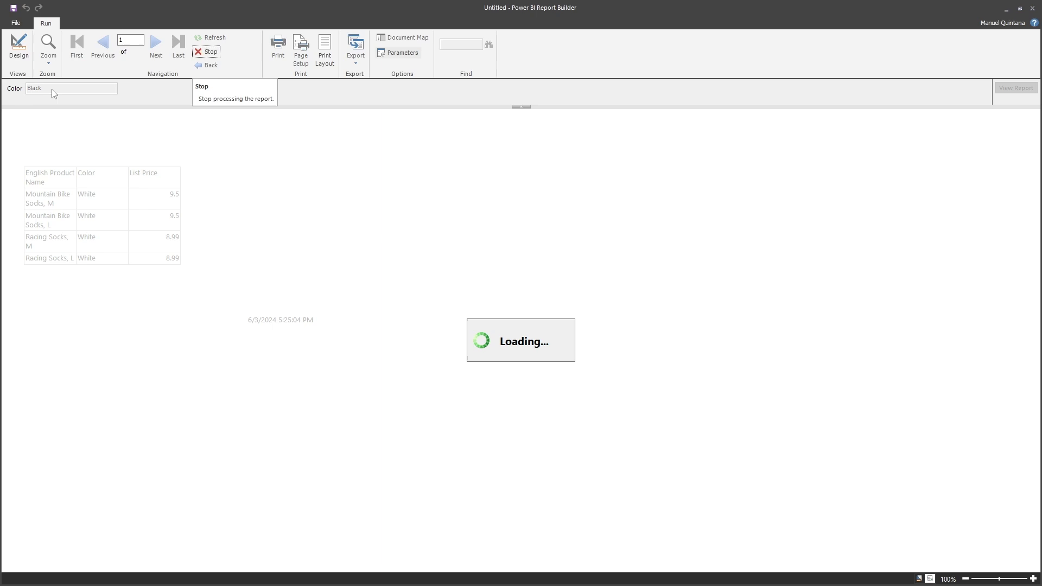
# In design view, drag the table's first column wider so English Product Name fits
pyautogui.click(18, 48)
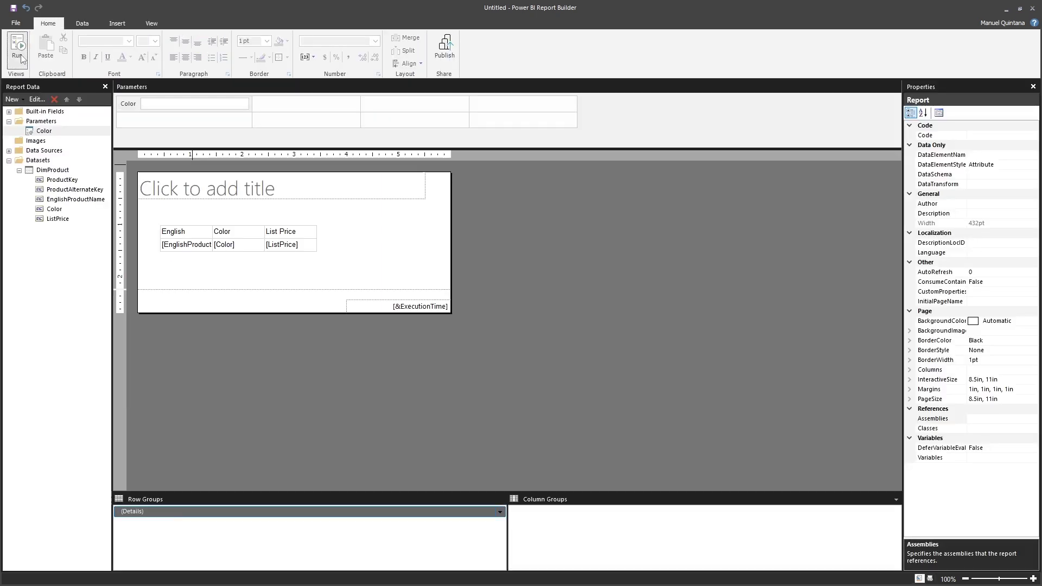
pyautogui.click(184, 244)
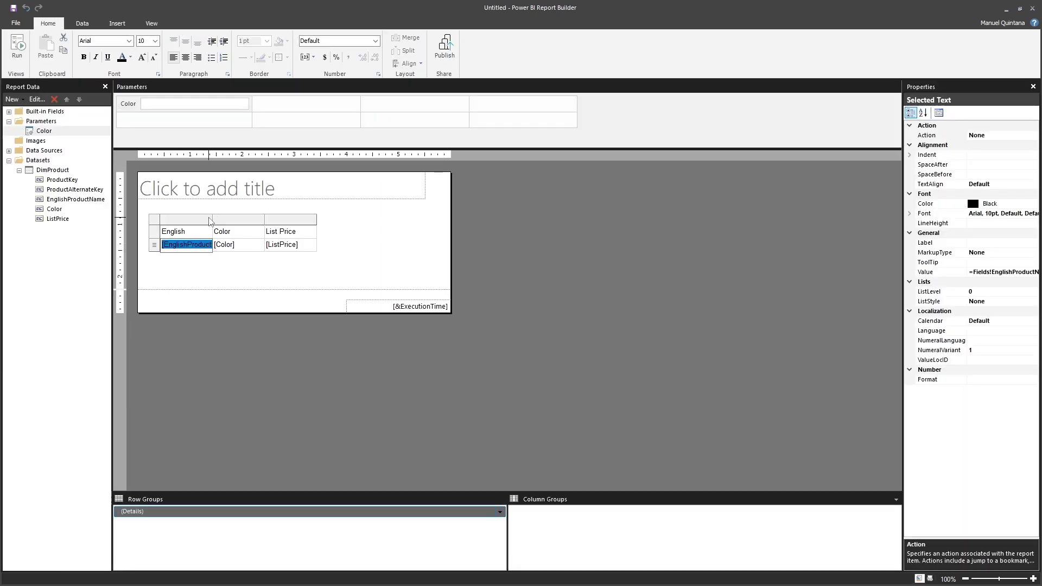
pyautogui.click(182, 219)
pyautogui.moveTo(212, 219); pyautogui.dragTo(263, 218)
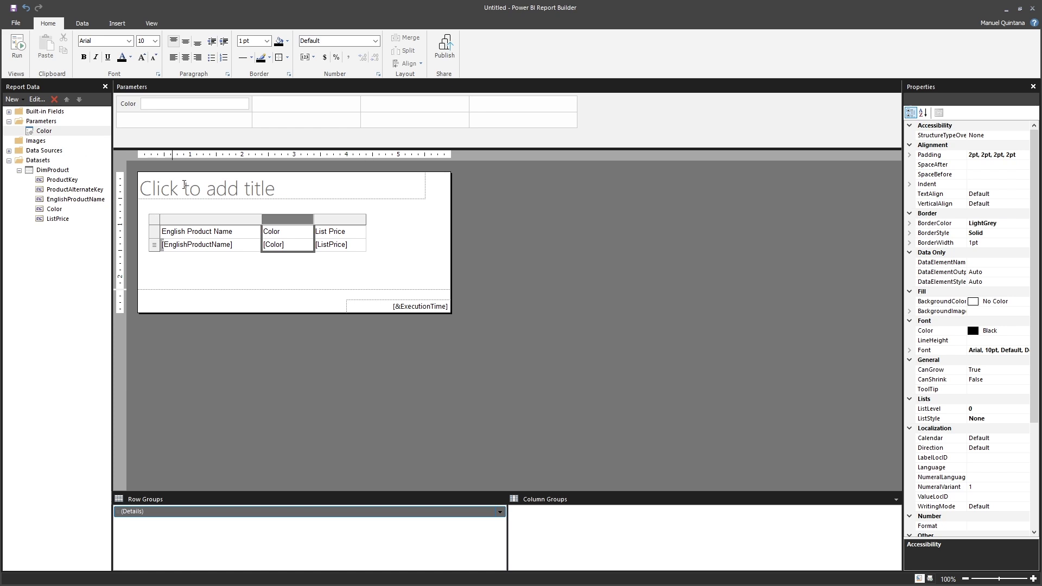
pyautogui.click(401, 230)
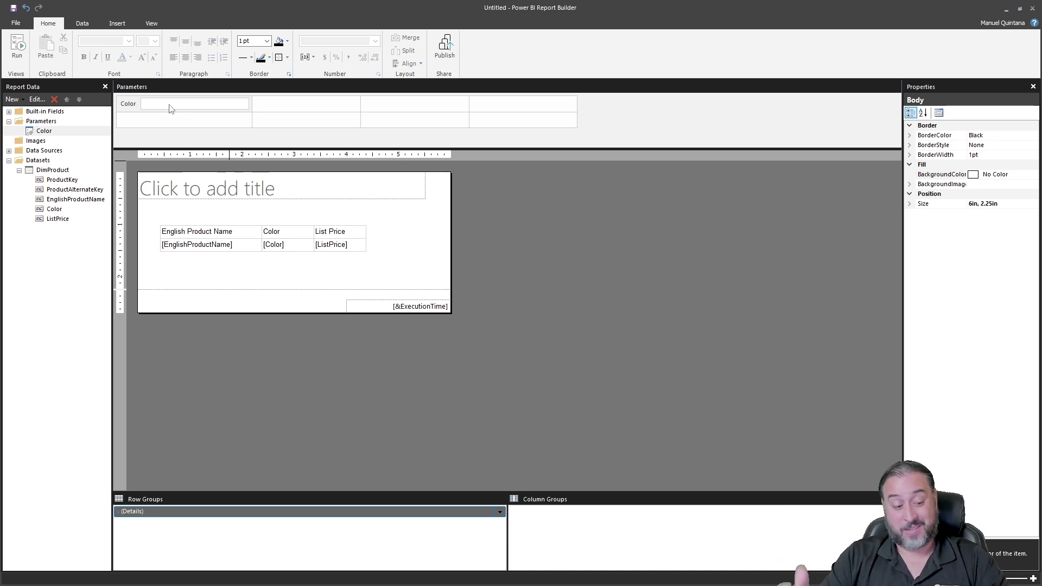
# Turn on Allow multiple values for the Color parameter
pyautogui.doubleClick(54, 132)
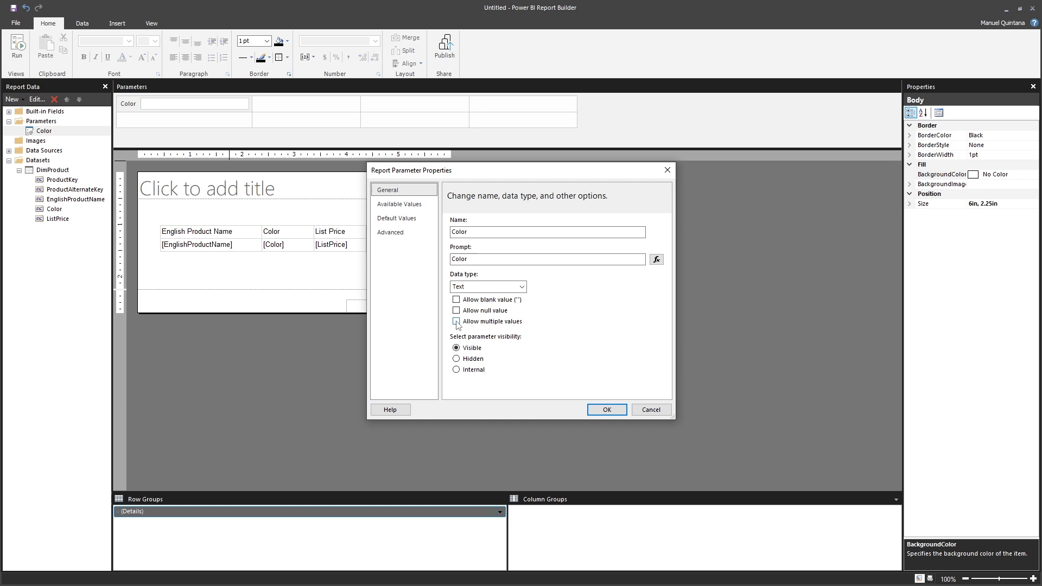
pyautogui.click(456, 322)
pyautogui.click(607, 409)
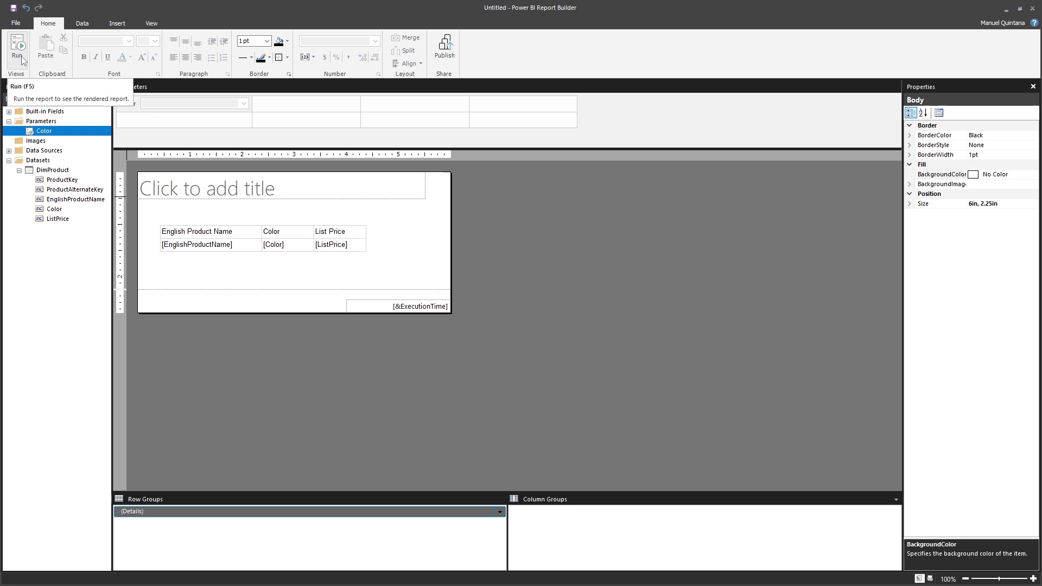
# Reopen the Color parameter to review its Available Values, then cancel without changes
pyautogui.doubleClick(43, 132)
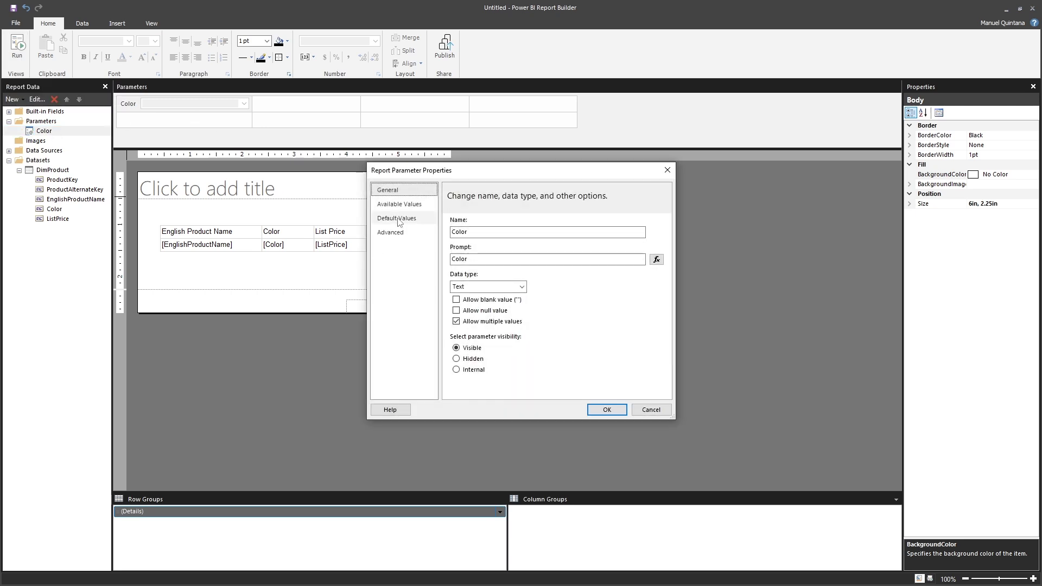
pyautogui.click(400, 205)
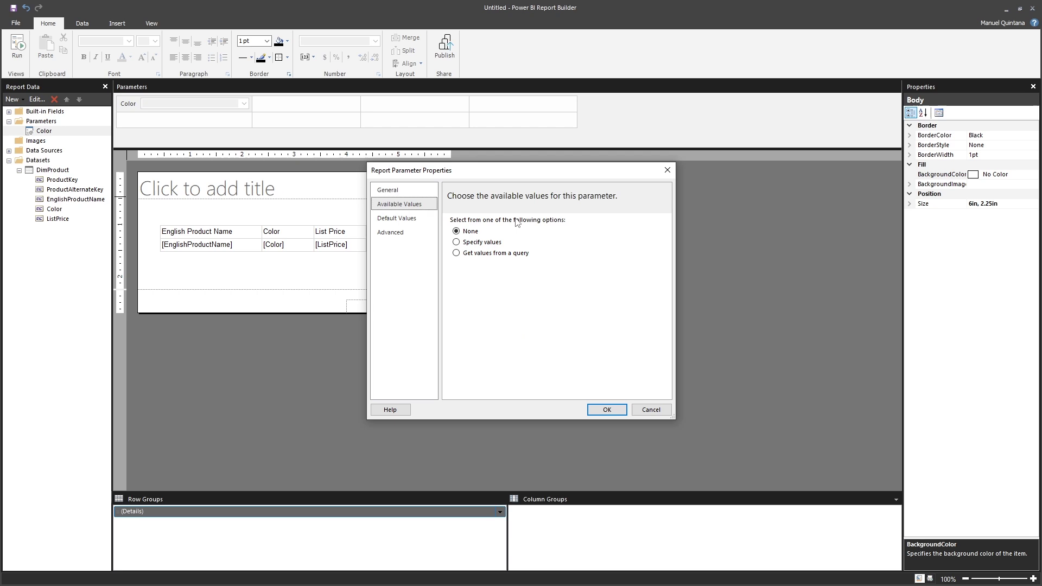
pyautogui.click(651, 409)
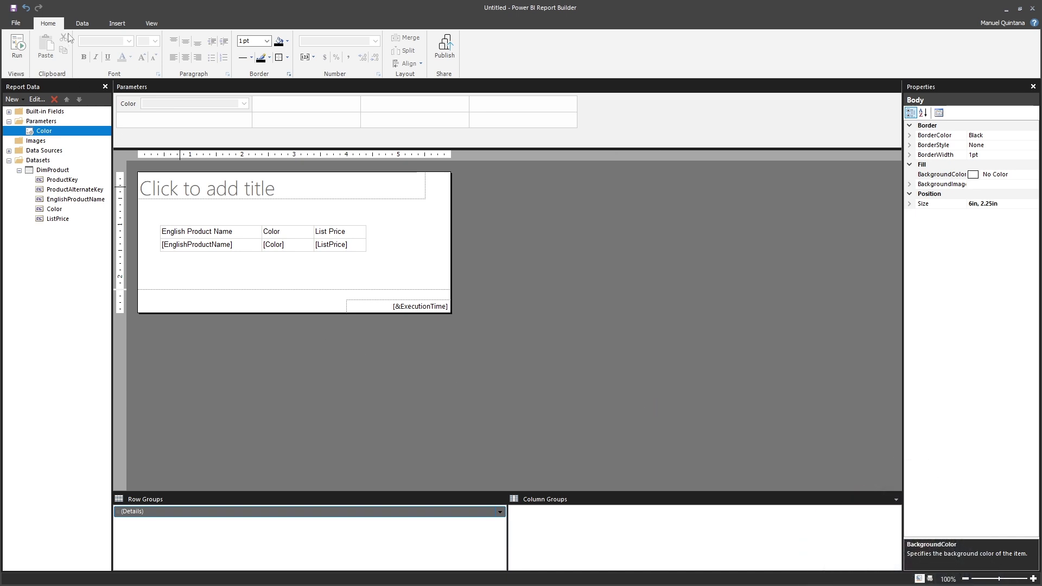
# Connect to AdventureWorksDW.xlsx in the OneDrive Power Query Parameters folder and pick DimProduct
pyautogui.click(82, 22)
pyautogui.click(29, 53)
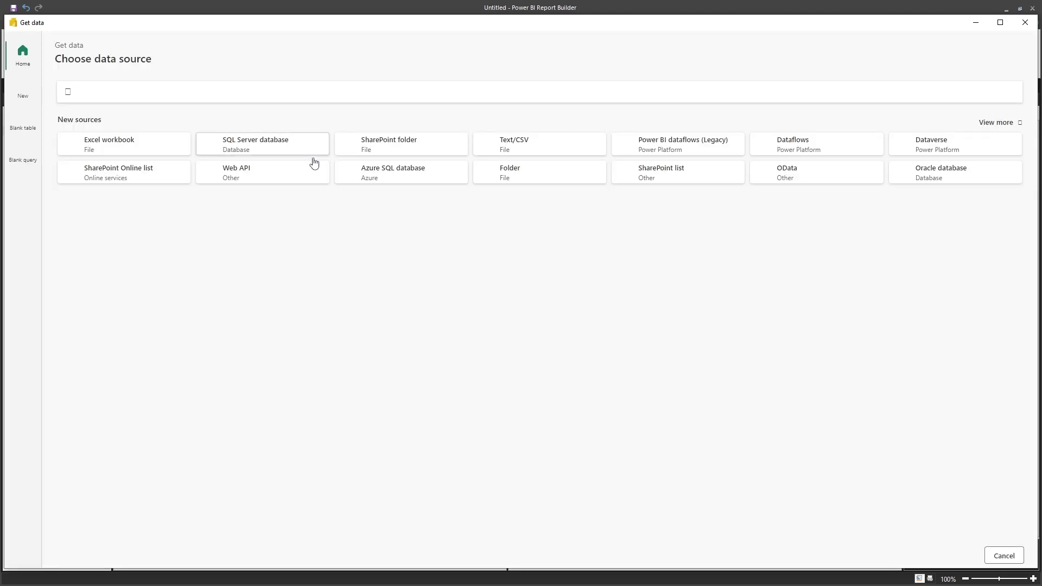
pyautogui.click(157, 143)
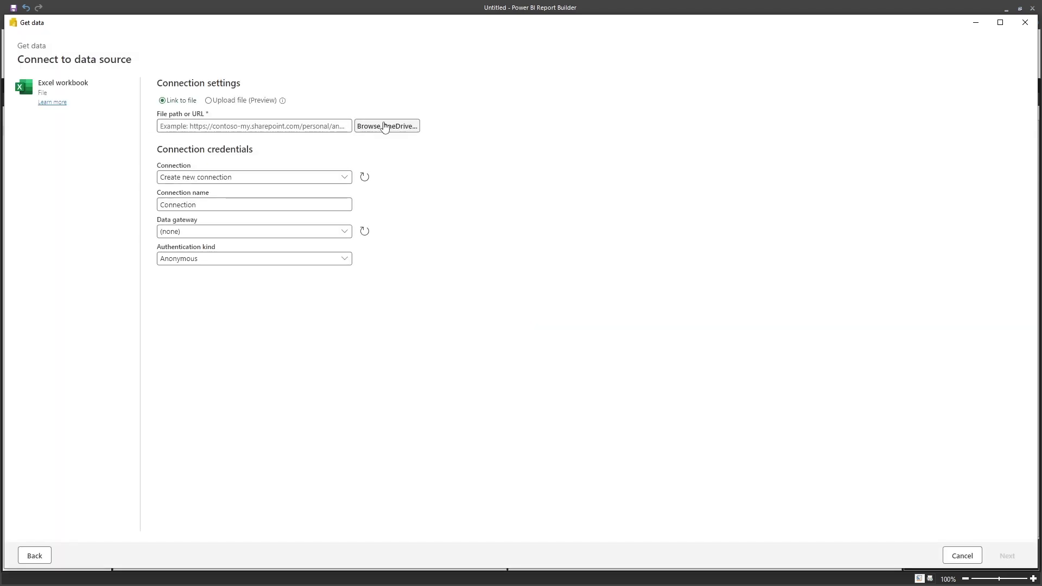
pyautogui.click(384, 127)
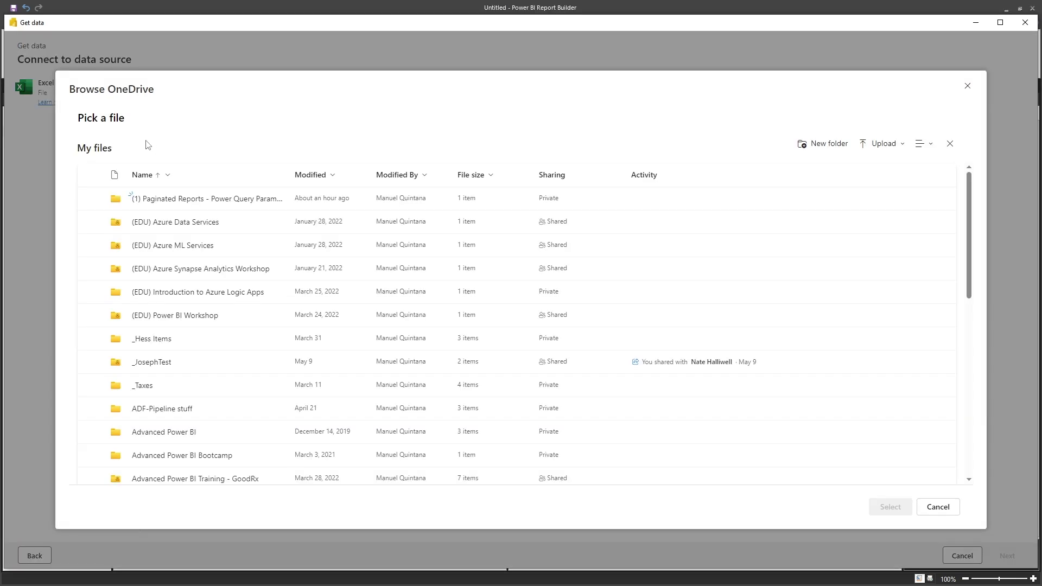
pyautogui.click(162, 200)
pyautogui.click(91, 199)
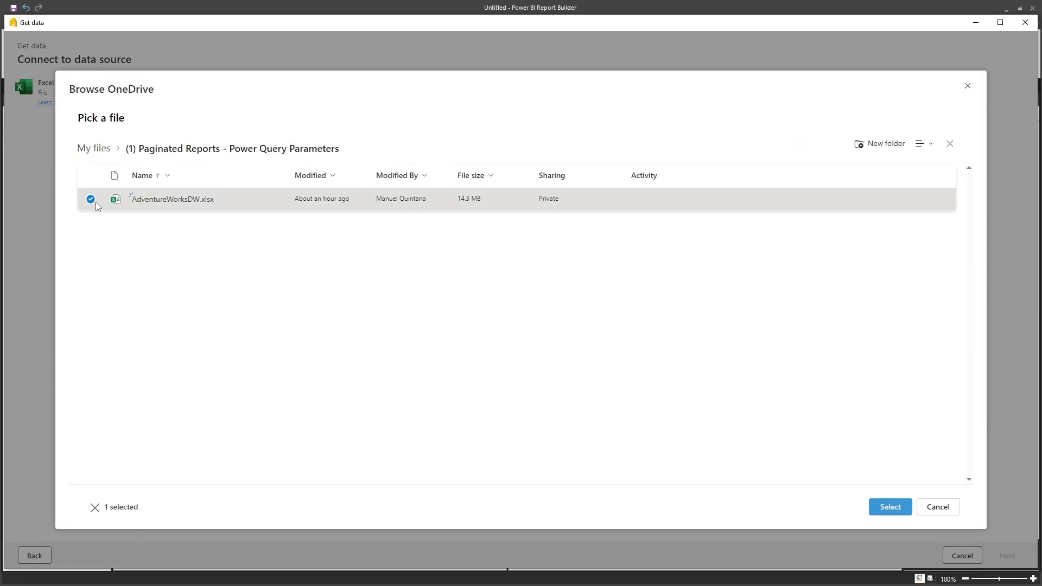
pyautogui.click(883, 510)
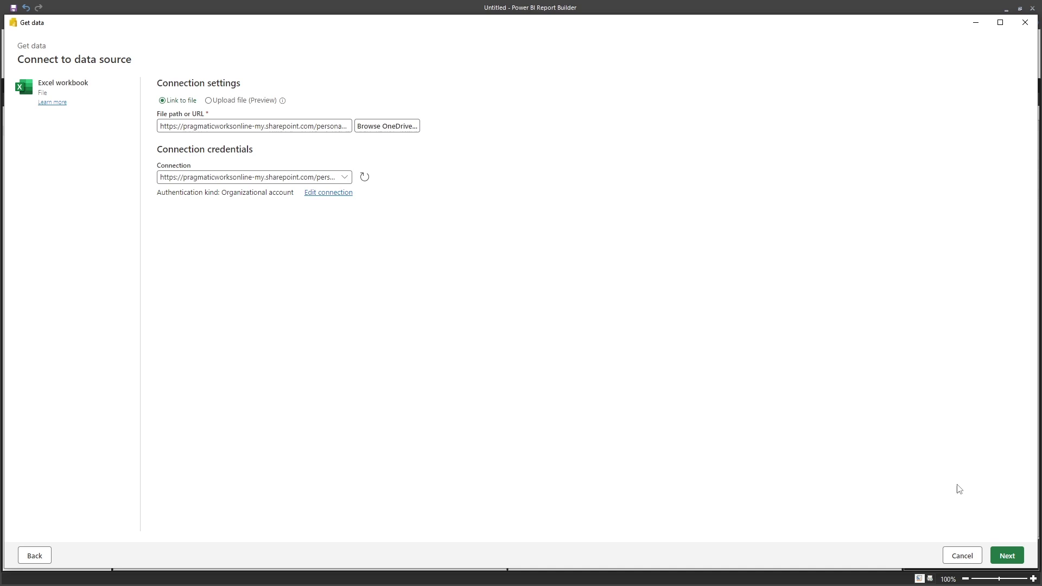
pyautogui.click(1007, 555)
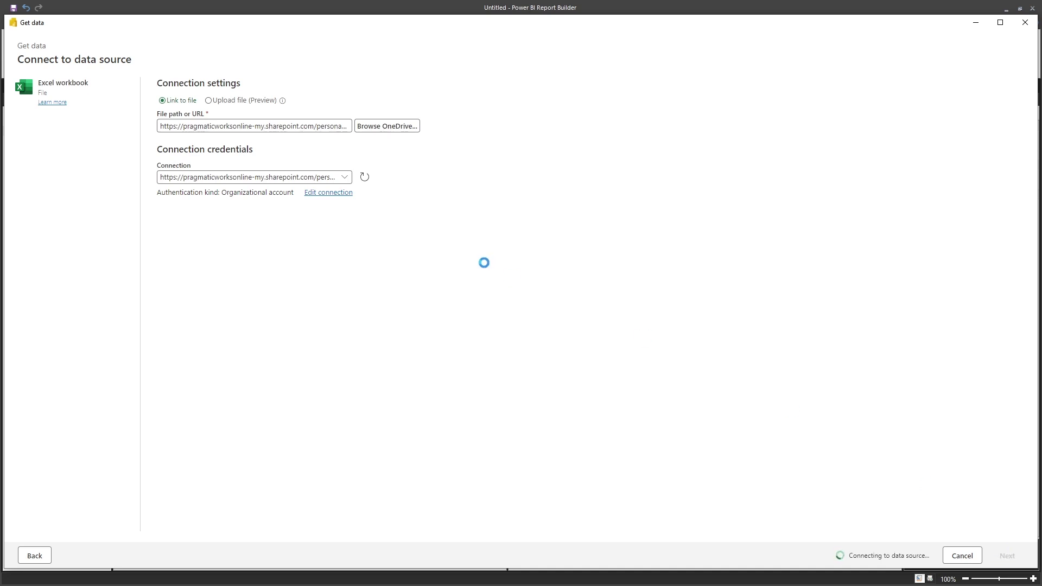
pyautogui.click(36, 201)
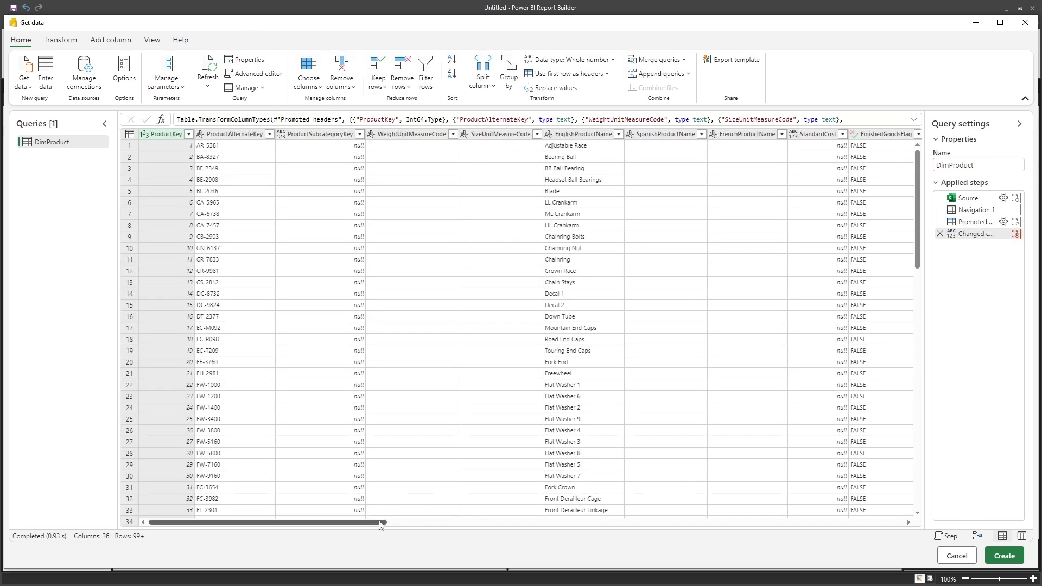
# Filter out rows where ListPrice is null
pyautogui.moveTo(381, 524); pyautogui.dragTo(519, 535)
pyautogui.click(681, 134)
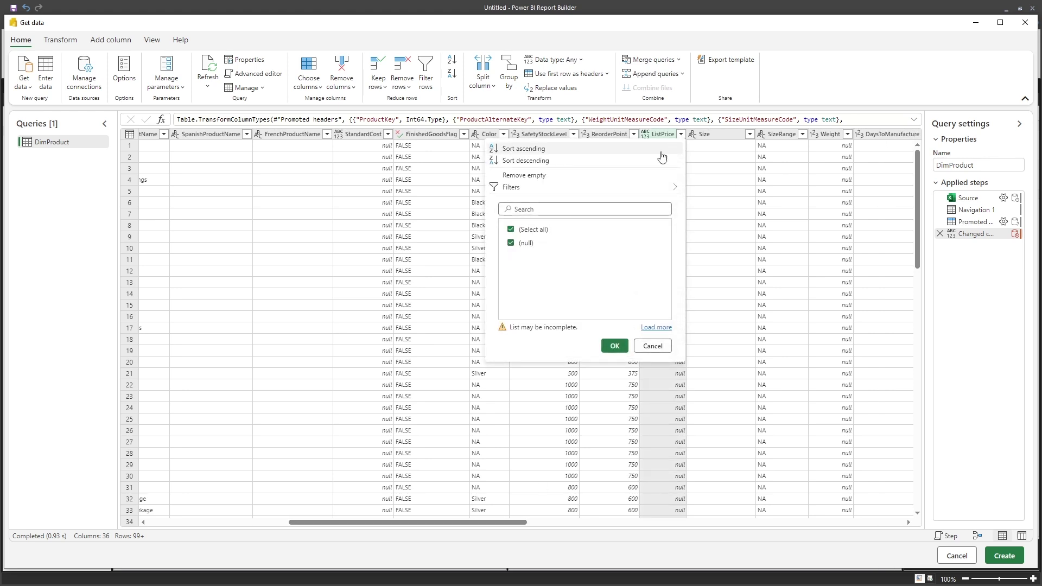
pyautogui.click(511, 243)
pyautogui.click(615, 347)
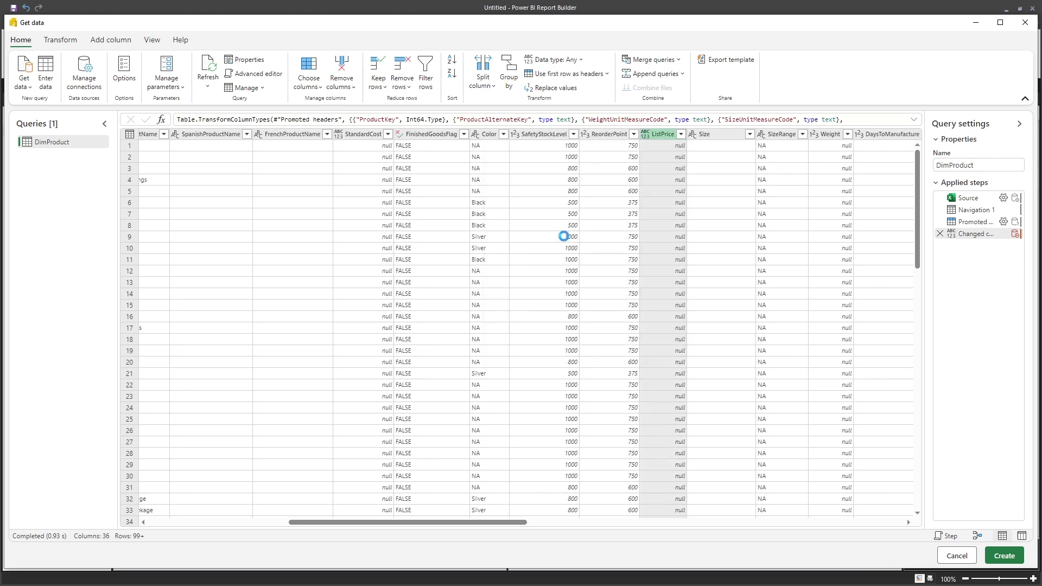
# Keep only the Color column and remove duplicate colours
pyautogui.click(309, 75)
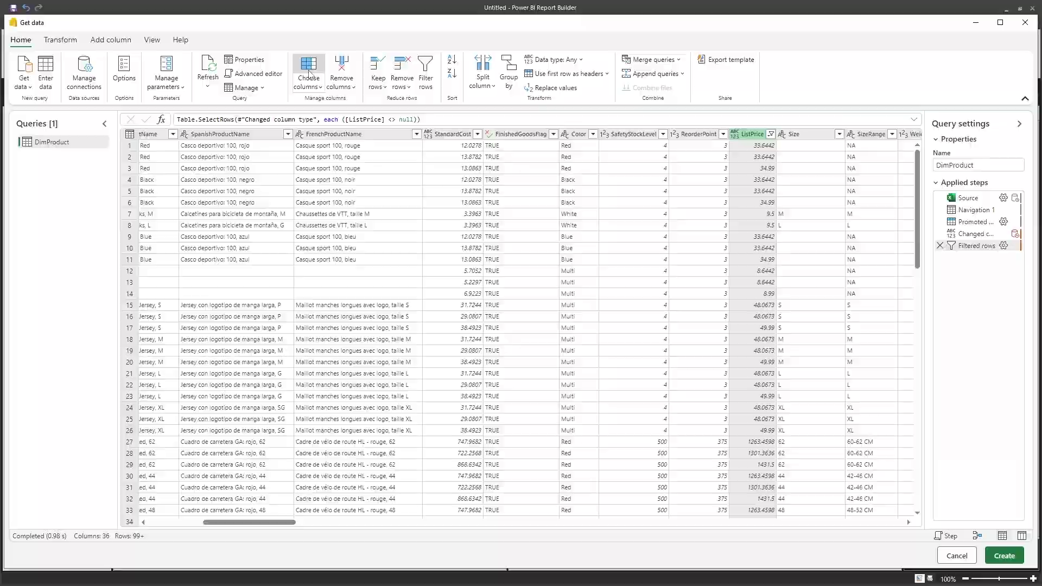
pyautogui.click(452, 215)
pyautogui.click(452, 229)
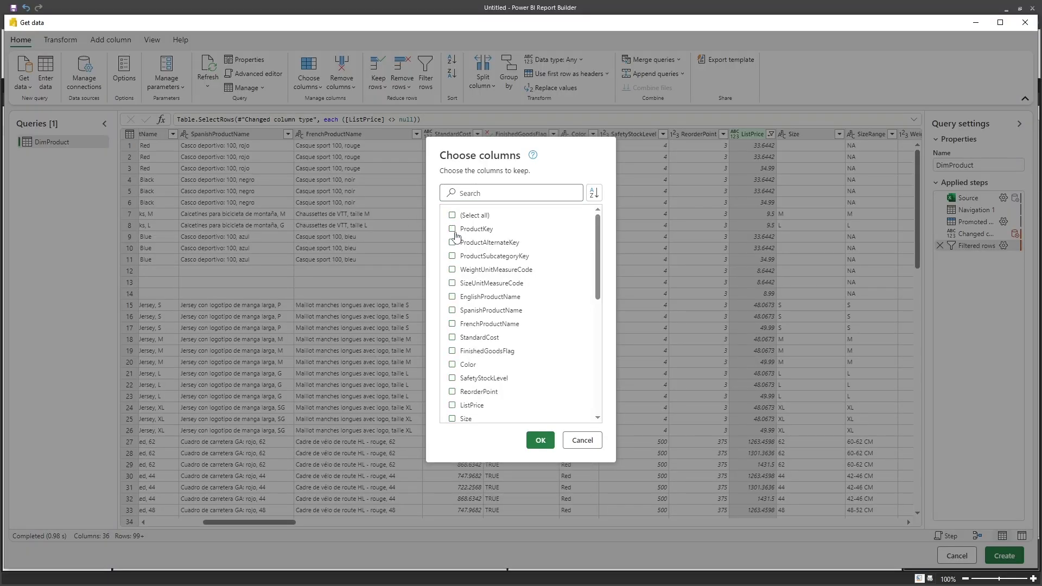
pyautogui.click(453, 364)
pyautogui.click(539, 439)
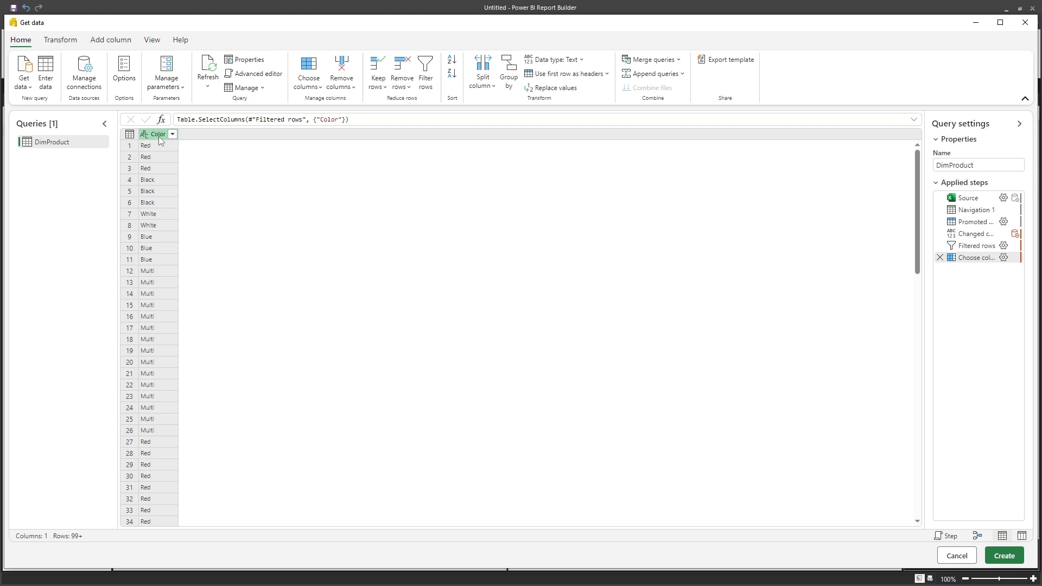
pyautogui.rightClick(158, 135)
pyautogui.click(204, 212)
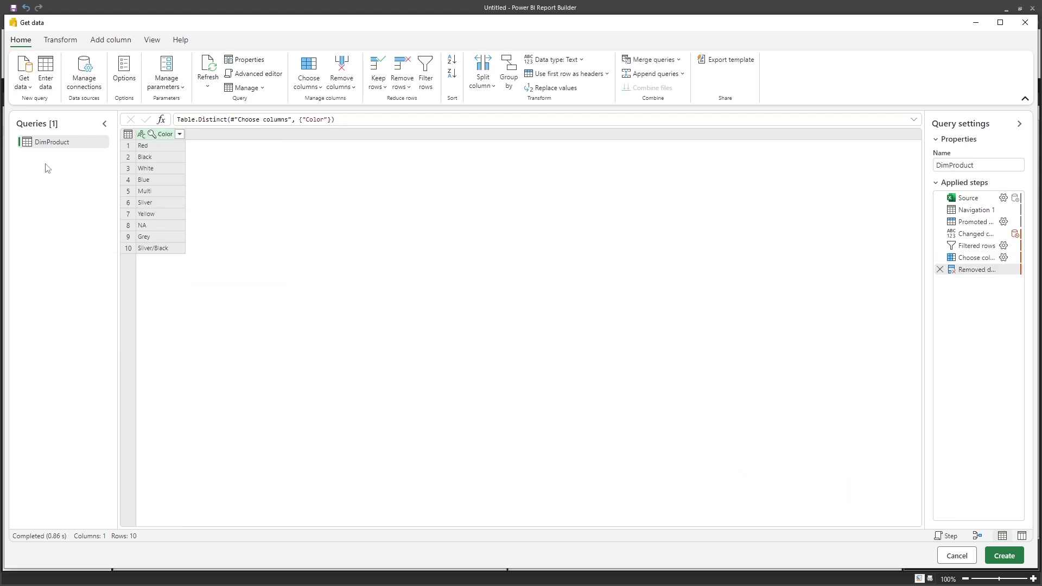
# Rename the query to Colors and create the dataset
pyautogui.doubleClick(58, 144)
pyautogui.write('Colors')
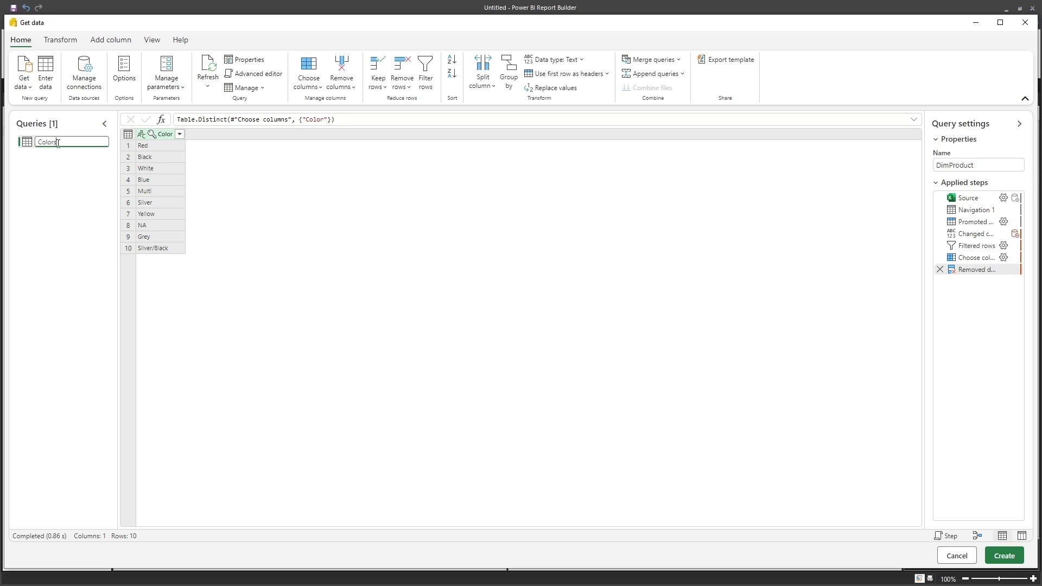
pyautogui.press('Return')
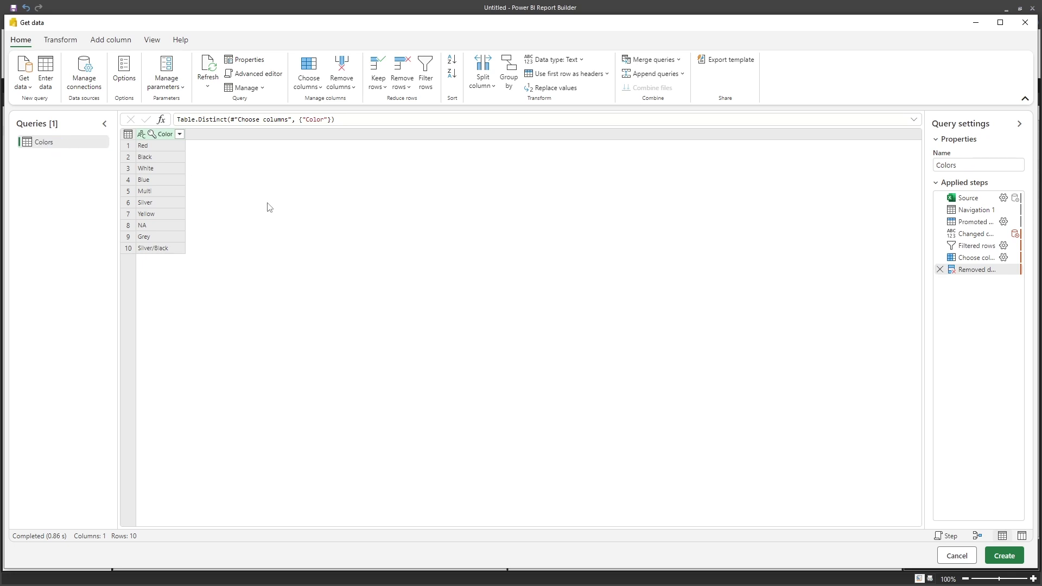
pyautogui.click(1004, 557)
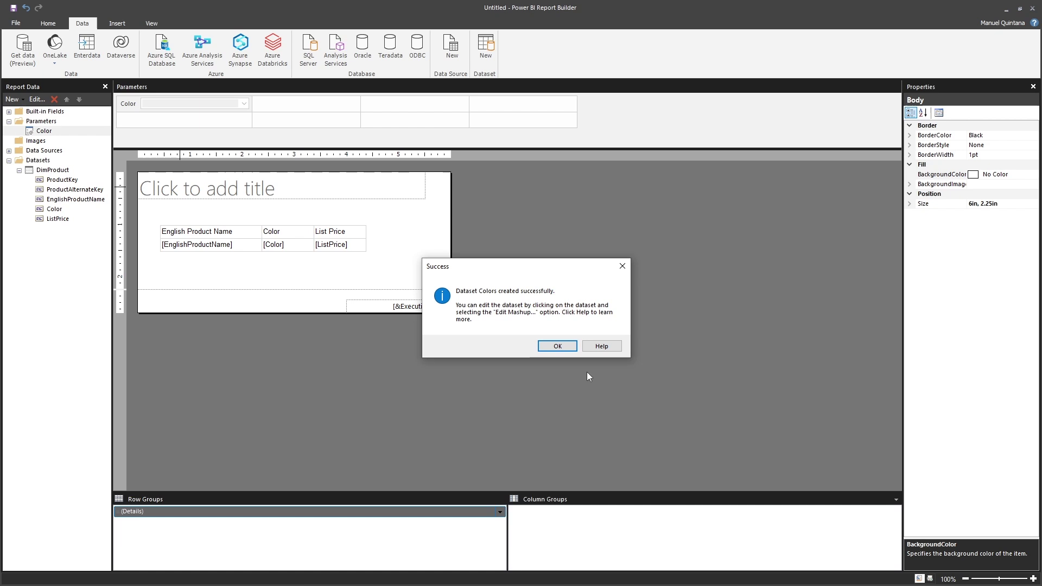
# Set the Color parameter's available values from the Colors dataset, with Color as value and label
pyautogui.click(557, 346)
pyautogui.doubleClick(44, 131)
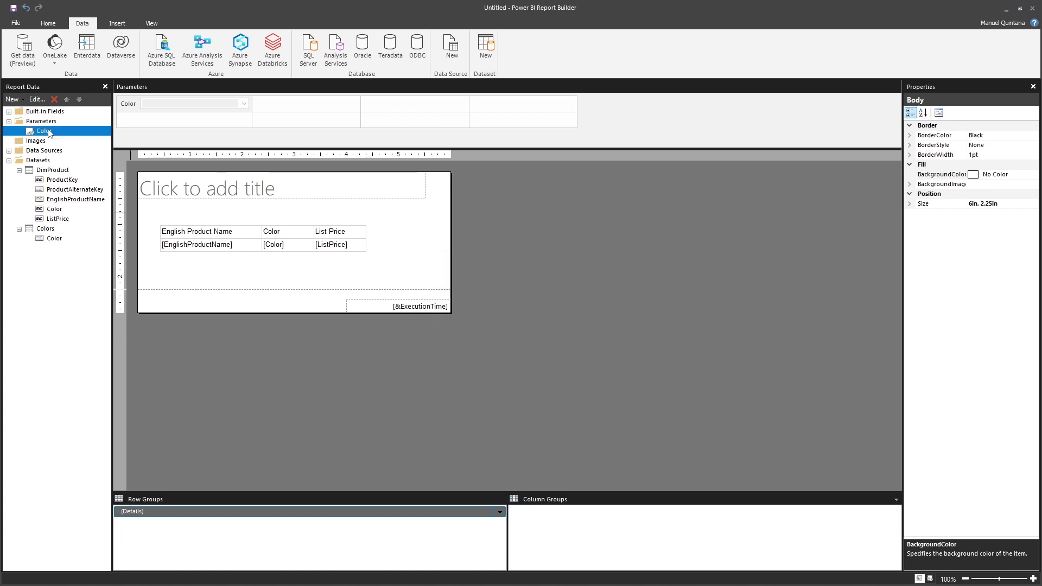
pyautogui.click(400, 204)
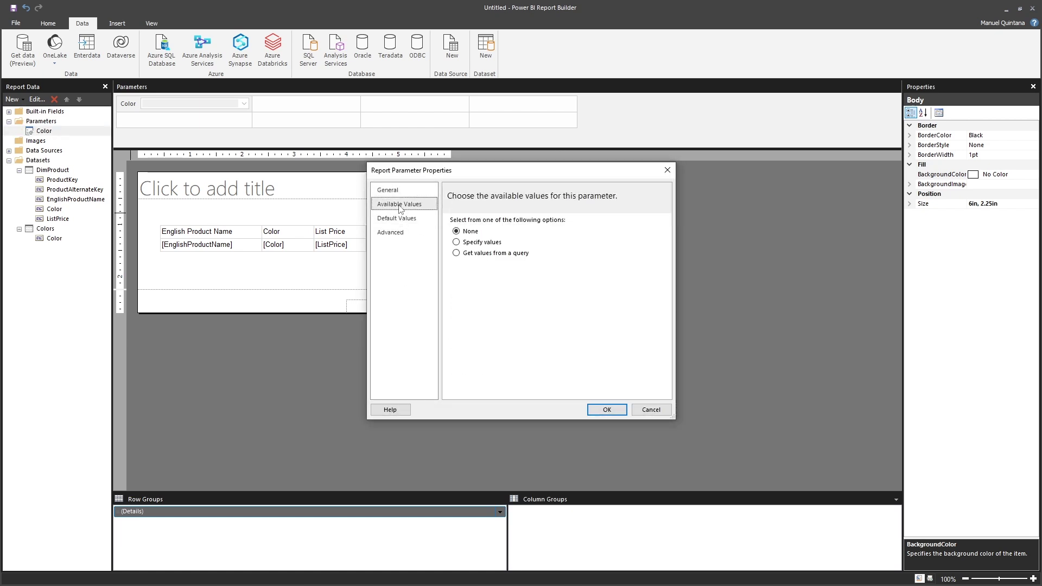
pyautogui.click(474, 254)
pyautogui.click(480, 288)
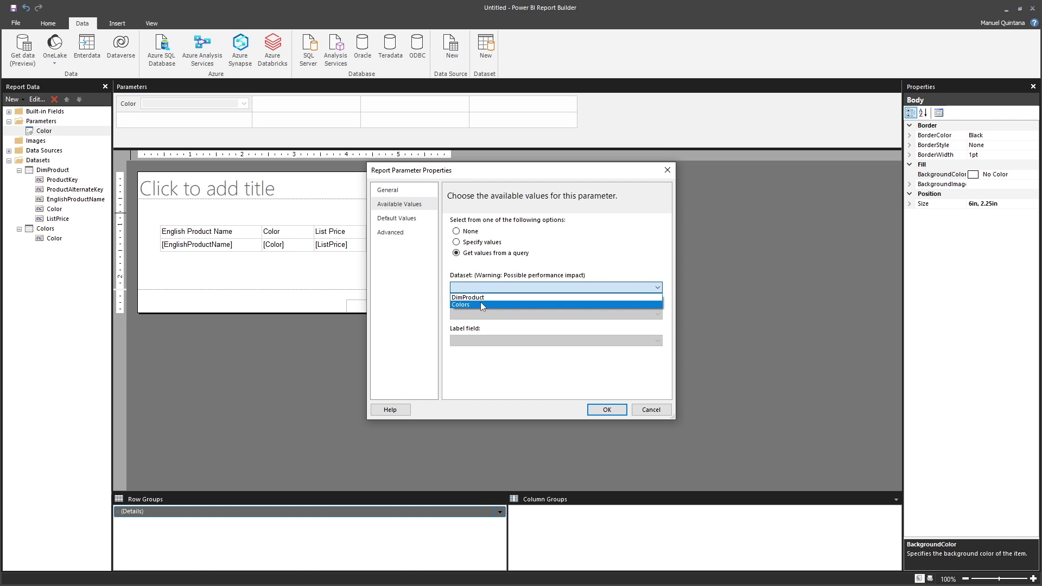
pyautogui.click(480, 302)
pyautogui.click(480, 314)
pyautogui.click(478, 325)
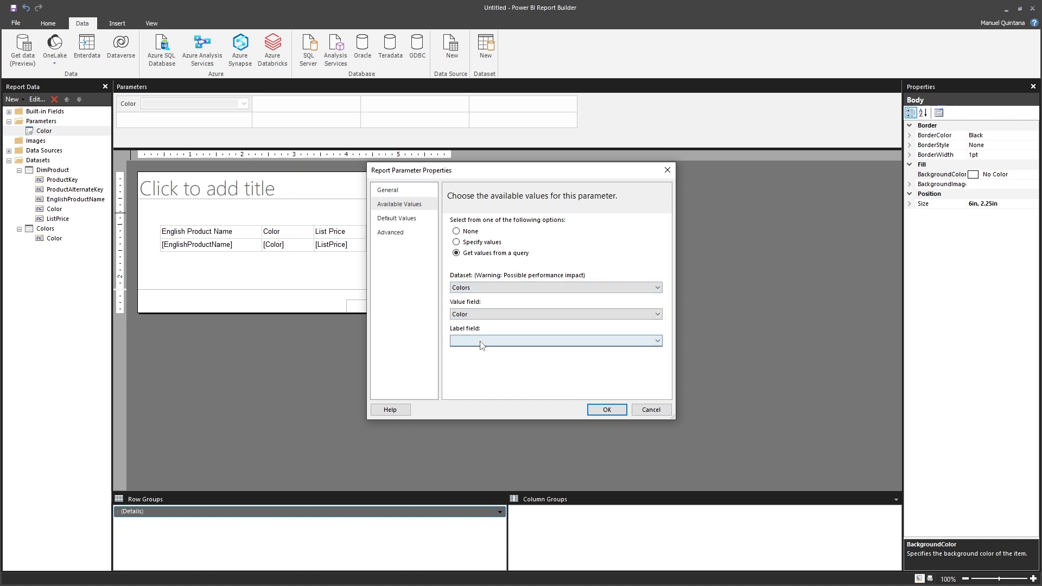
pyautogui.click(477, 341)
pyautogui.click(557, 351)
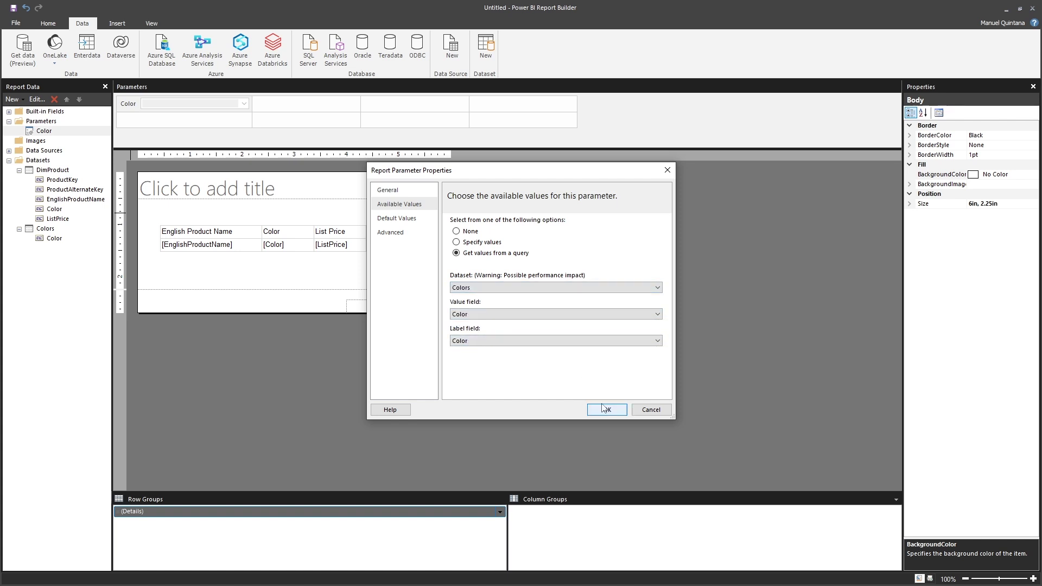
pyautogui.click(603, 409)
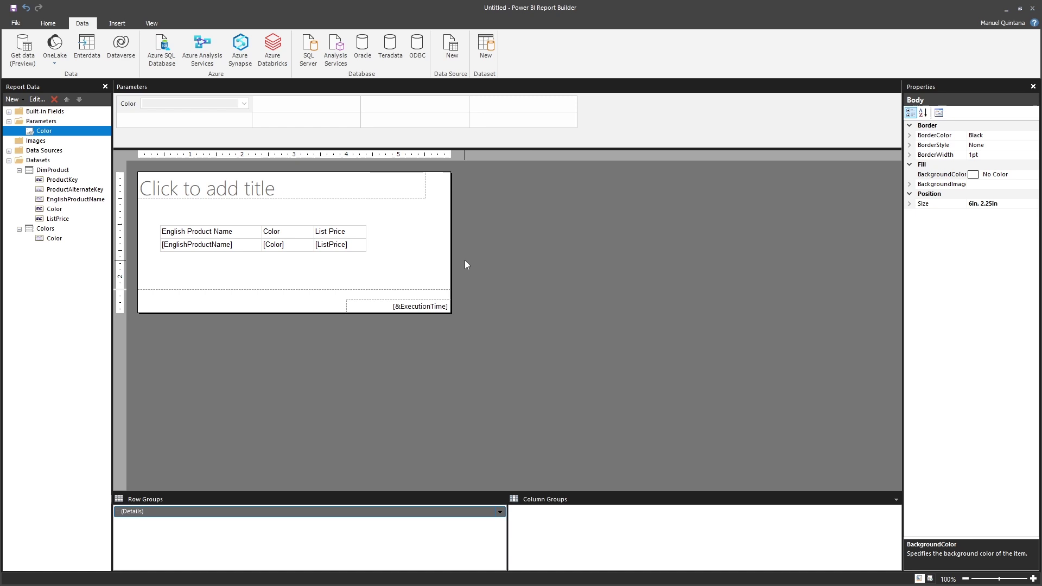
# Preview the report with every colour selected, then return to Design view
pyautogui.click(48, 22)
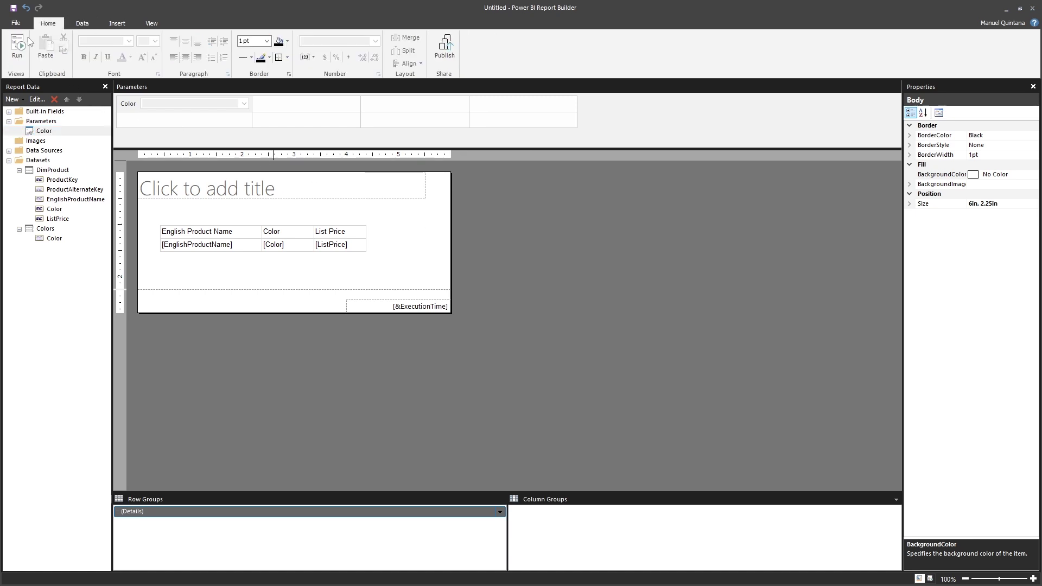
pyautogui.click(19, 46)
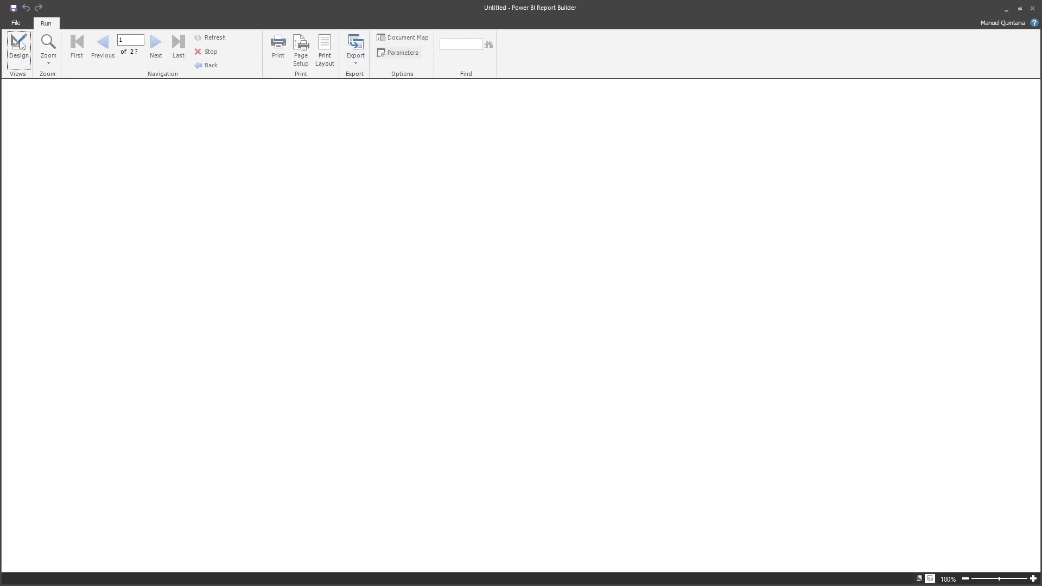
pyautogui.click(84, 88)
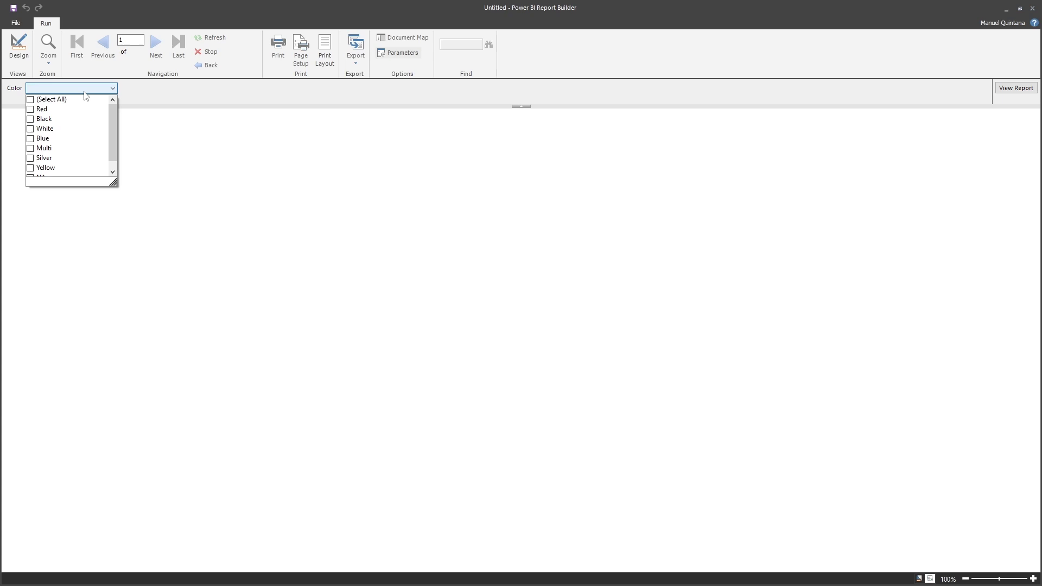
pyautogui.click(1016, 88)
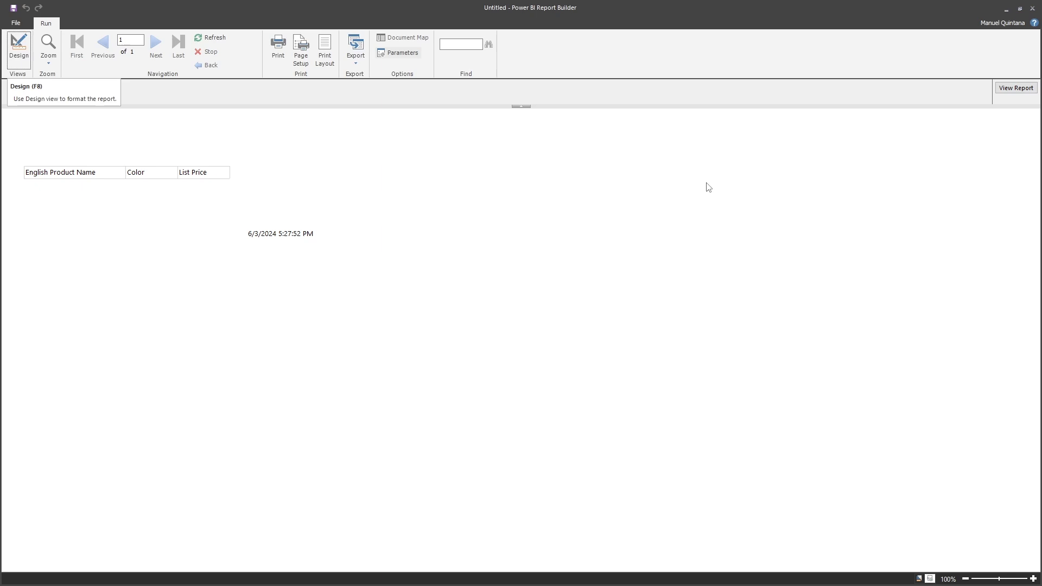
pyautogui.click(22, 57)
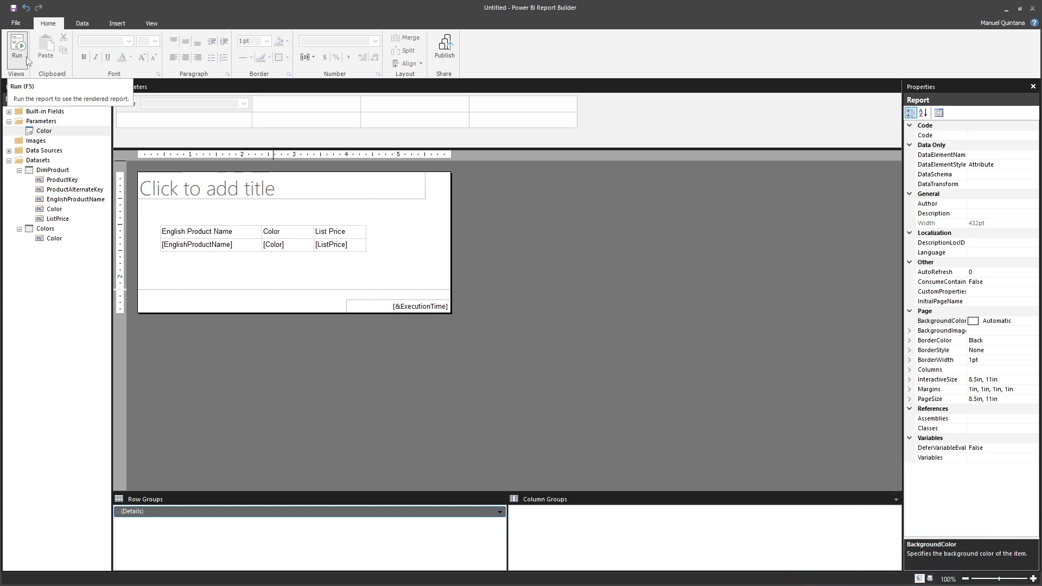
# Edit the DimProduct dataset's mashup and connect to its data source
pyautogui.rightClick(57, 170)
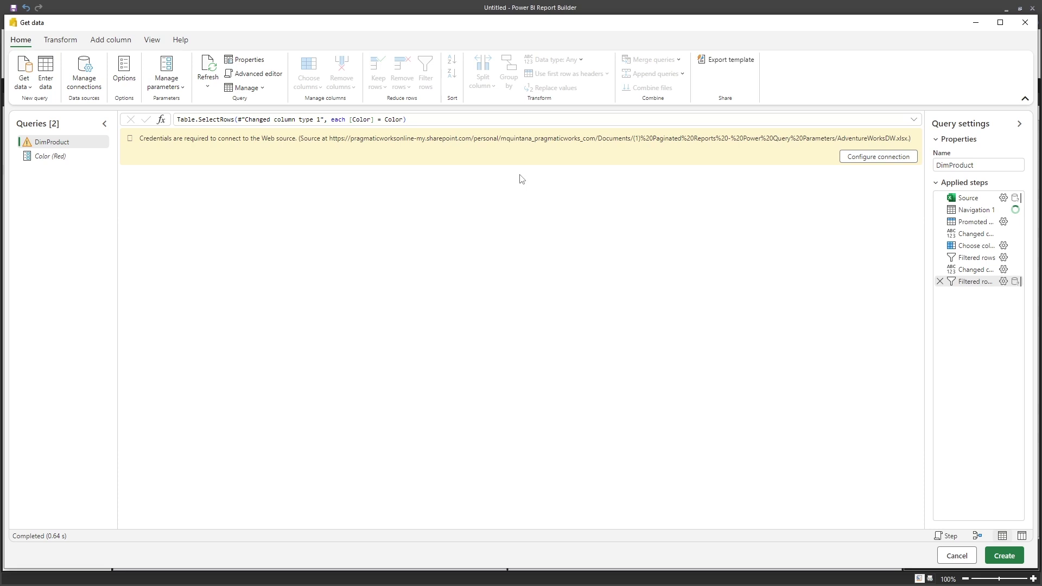
pyautogui.click(875, 158)
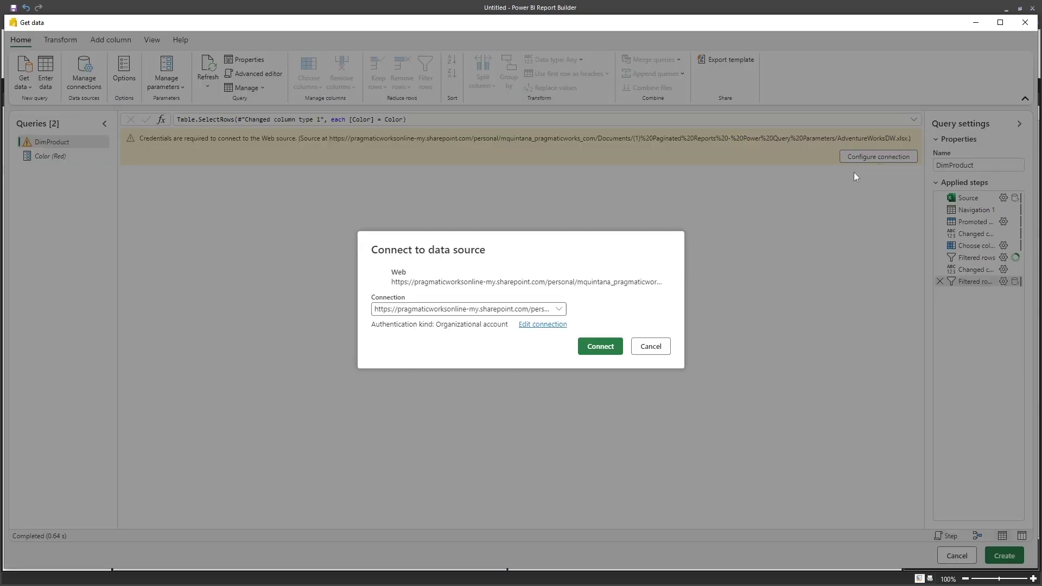
pyautogui.click(603, 347)
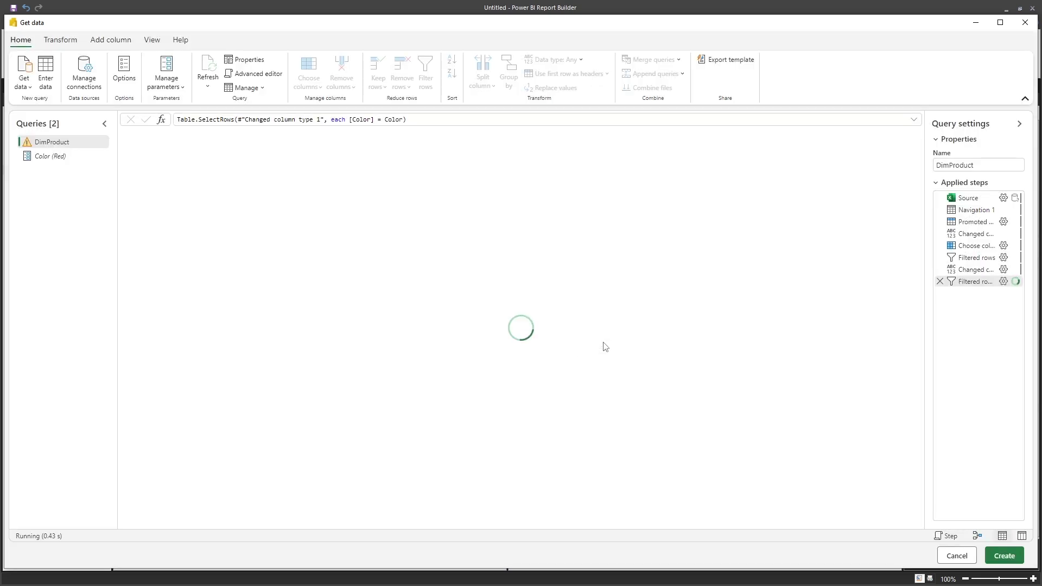
# Change the last Filtered rows step so Color is 'in' the Color parameter
pyautogui.click(1005, 281)
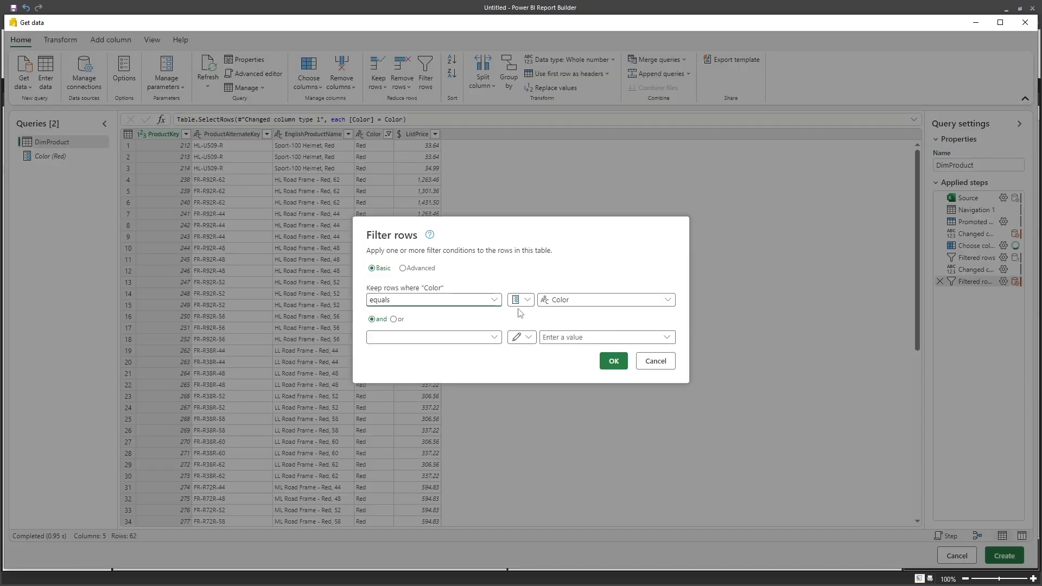
pyautogui.click(450, 301)
pyautogui.click(385, 422)
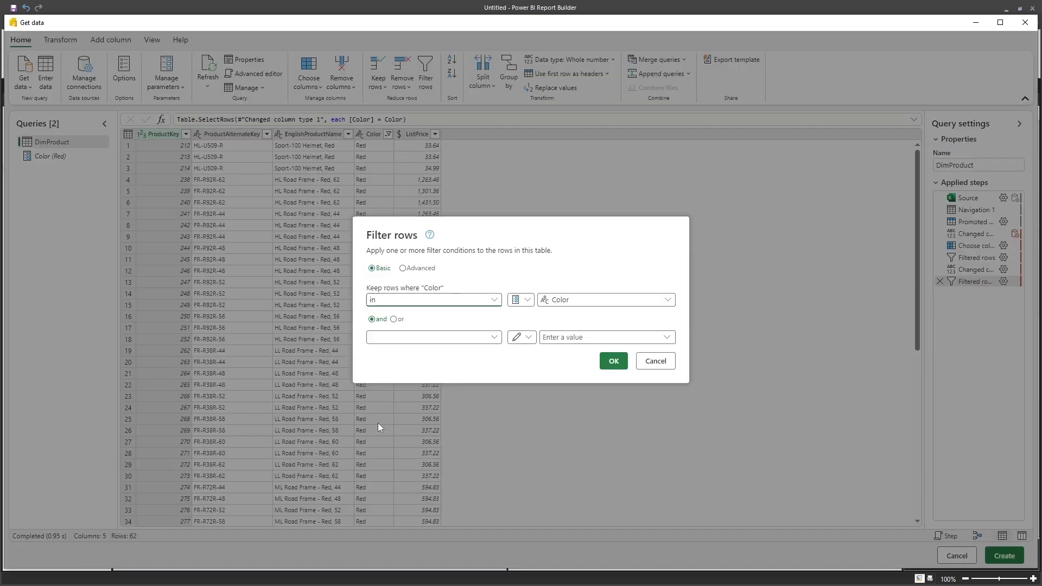
pyautogui.click(590, 303)
pyautogui.click(590, 302)
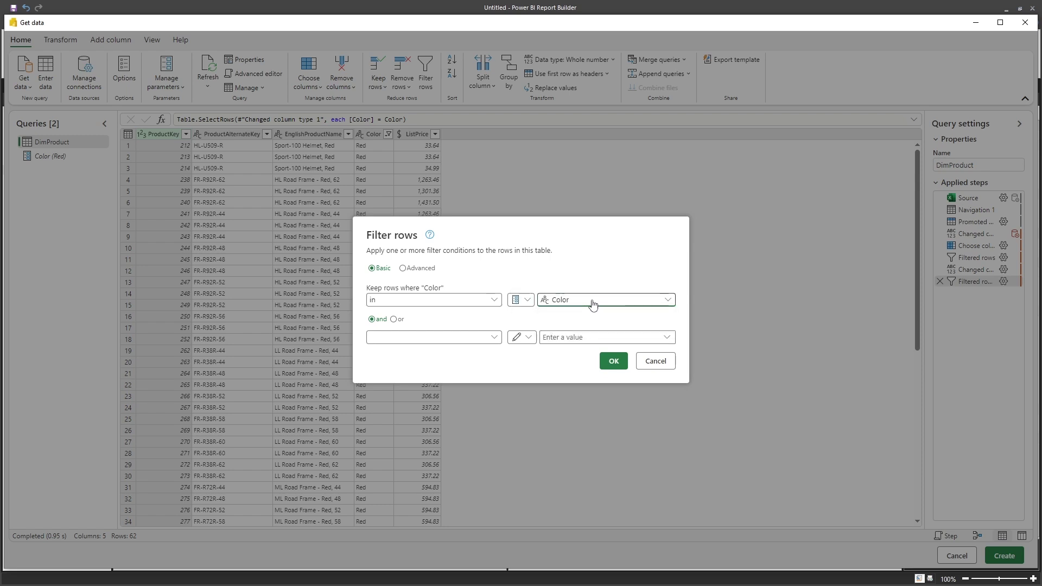
pyautogui.click(612, 368)
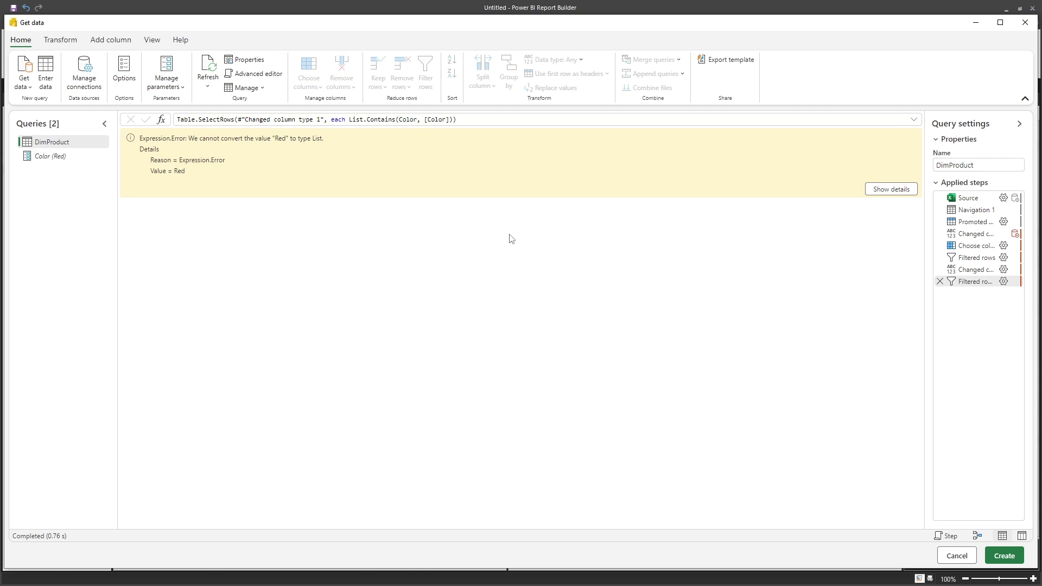
# Change the Color query parameter's type from Text to List, then return to DimProduct
pyautogui.click(71, 161)
pyautogui.click(145, 171)
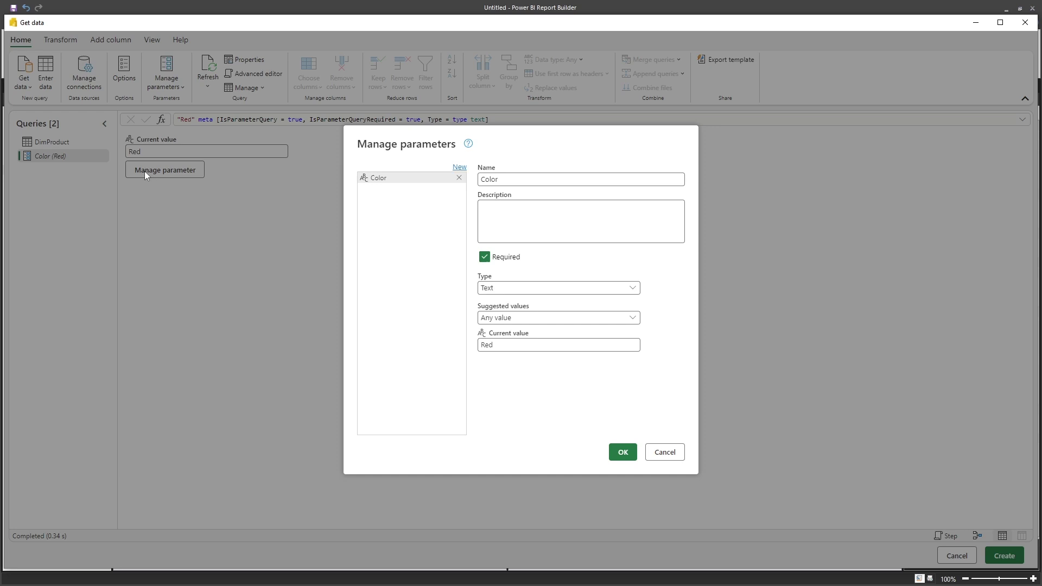
pyautogui.click(506, 320)
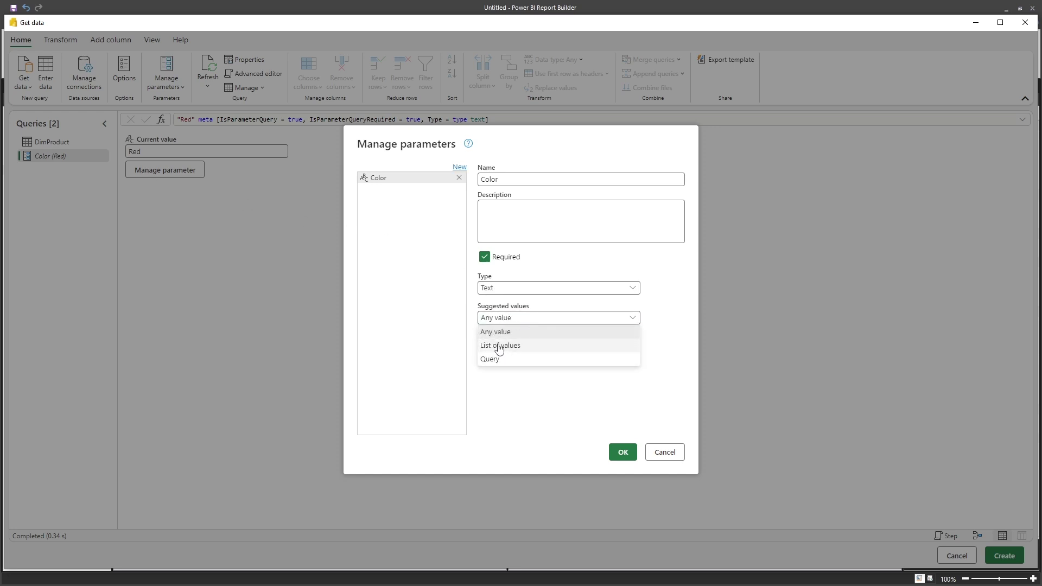
pyautogui.click(504, 289)
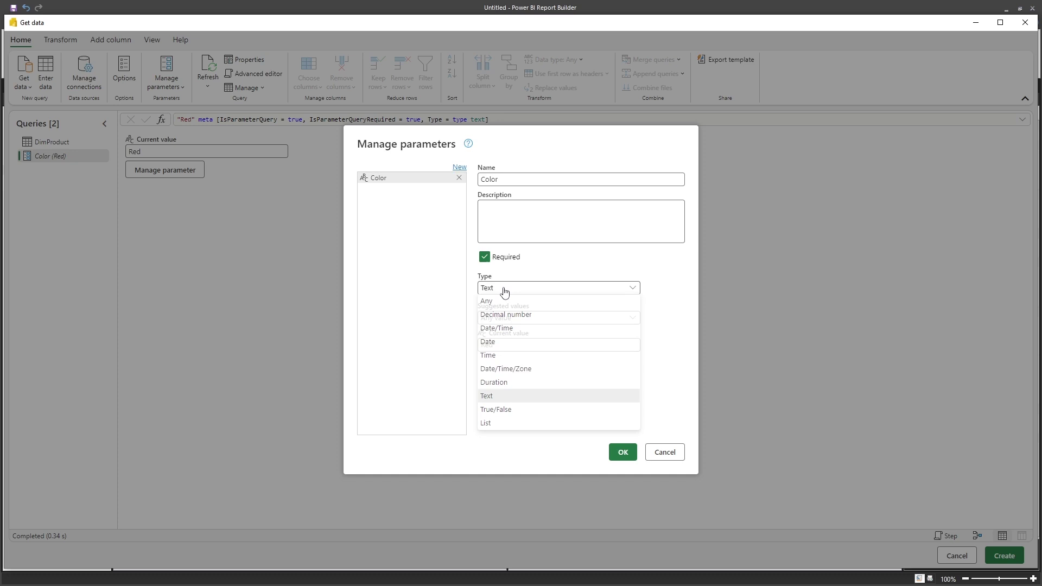
pyautogui.click(487, 425)
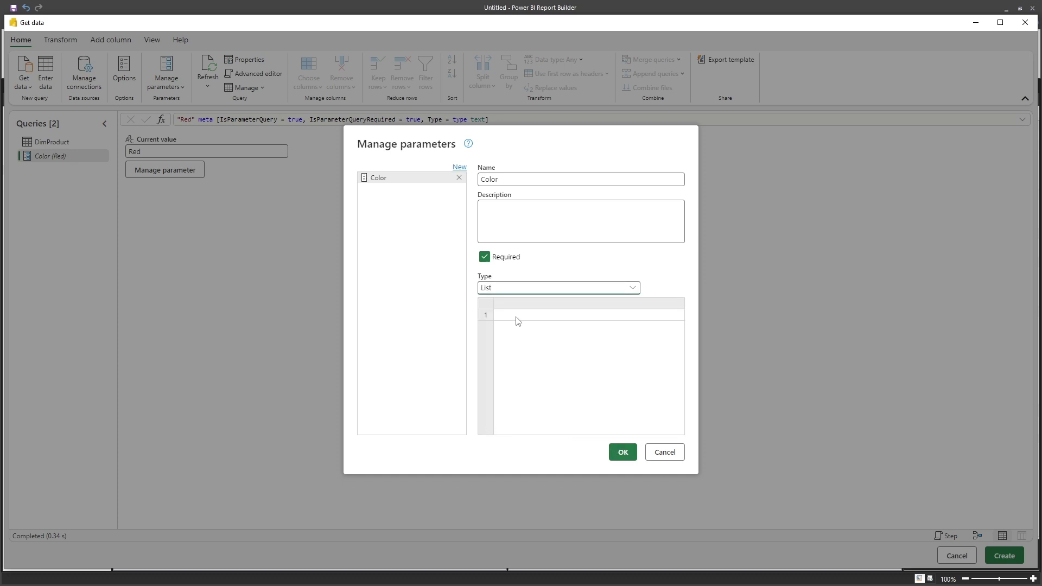
pyautogui.click(623, 451)
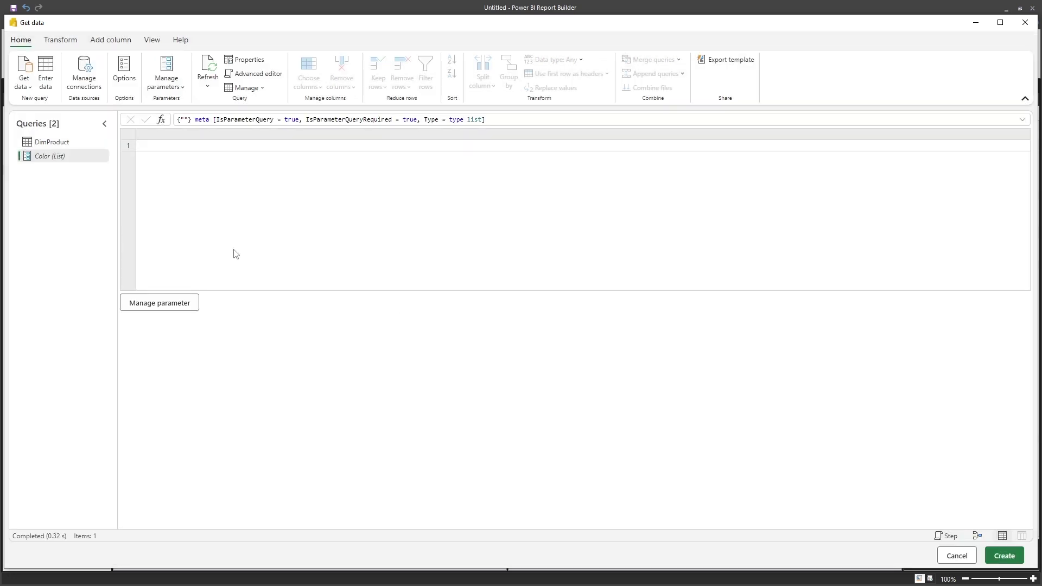
pyautogui.click(65, 142)
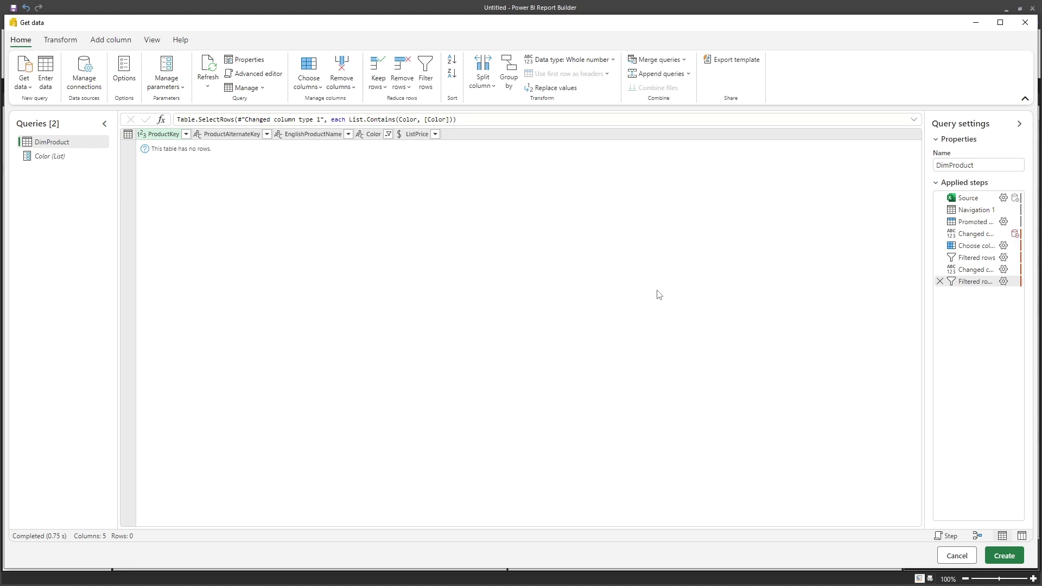
# Save the updated DimProduct dataset and preview the report with all colours
pyautogui.click(1006, 556)
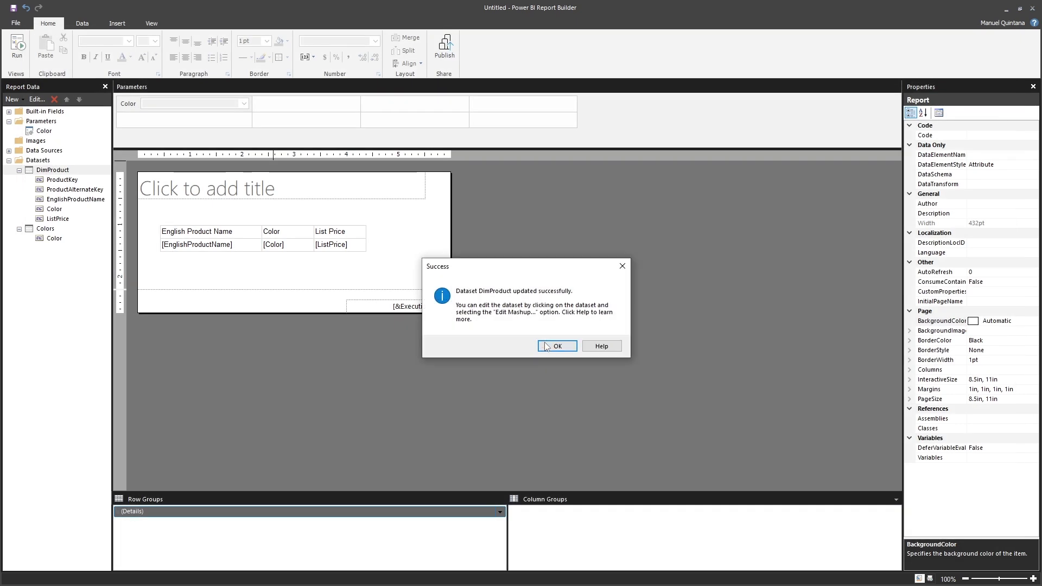
pyautogui.click(545, 347)
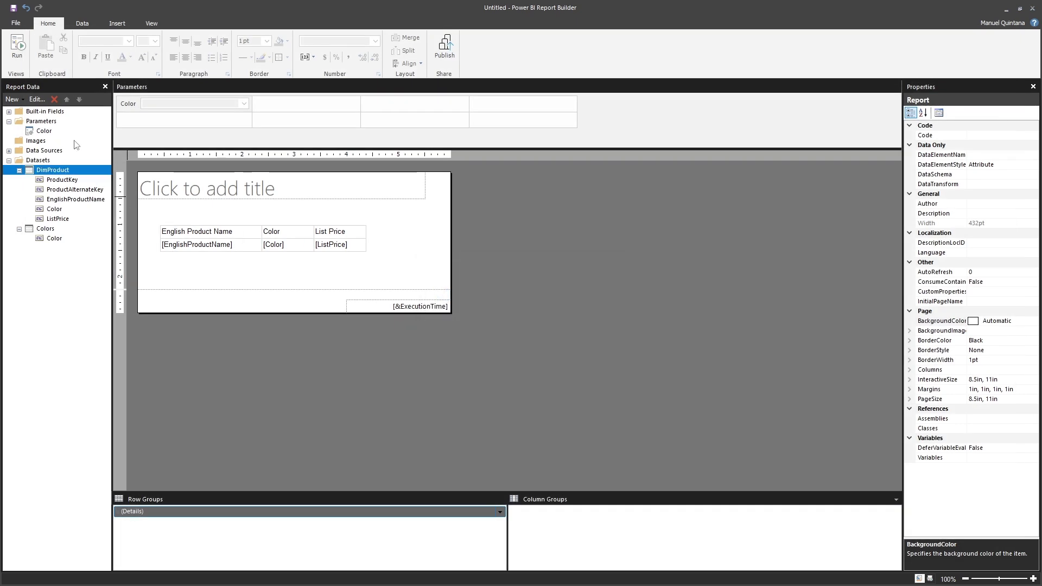
pyautogui.click(18, 57)
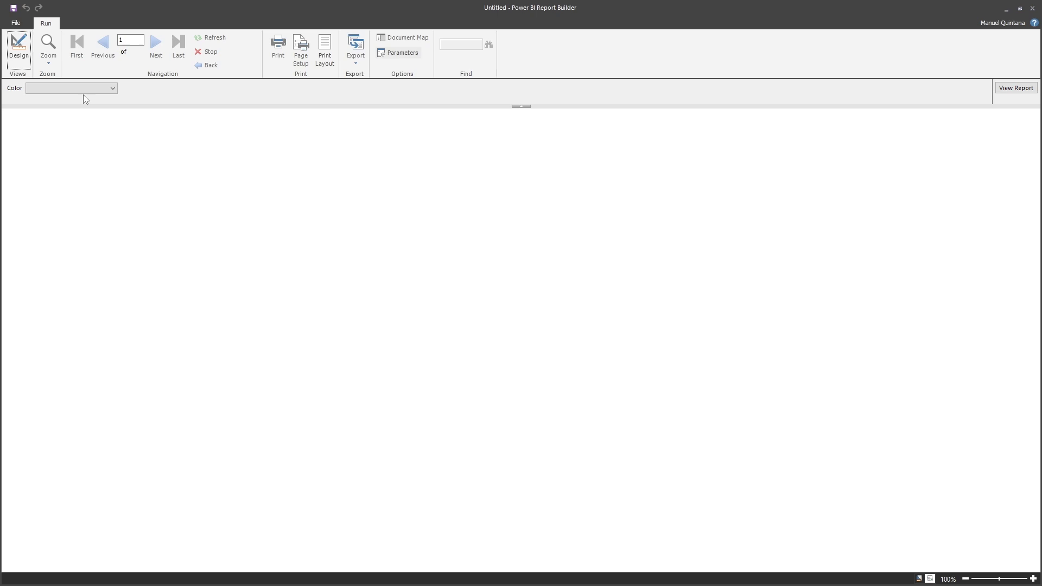
pyautogui.click(81, 88)
pyautogui.click(1028, 90)
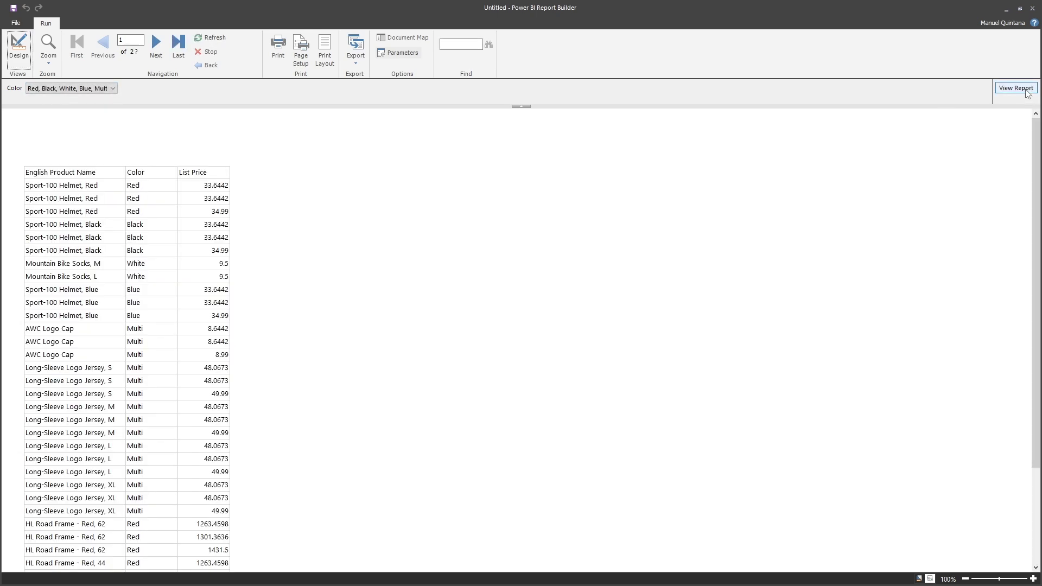
# Rerun the report with only Black, Blue and Multi selected
pyautogui.click(81, 88)
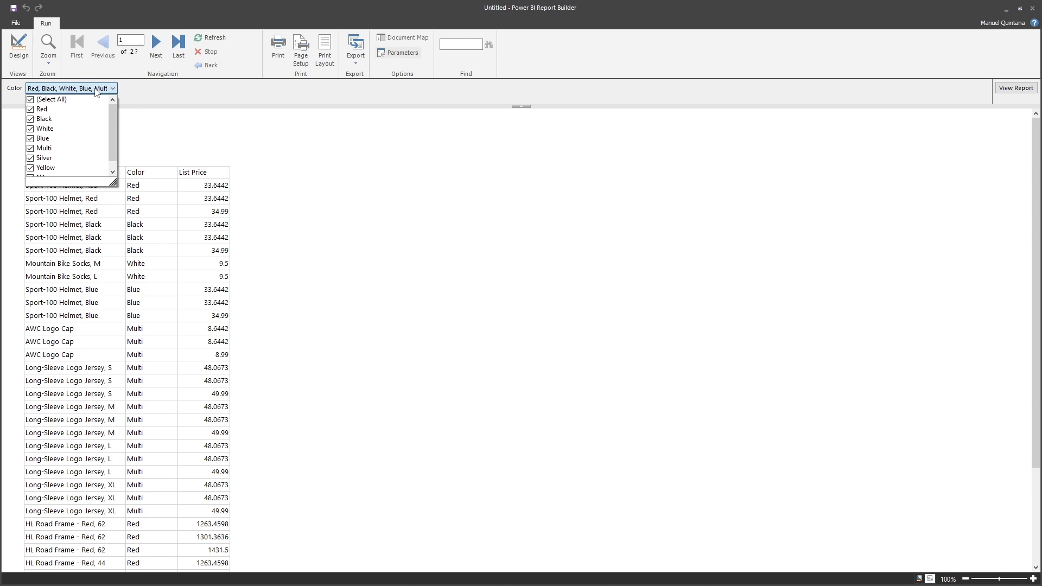
pyautogui.click(30, 99)
pyautogui.click(30, 119)
pyautogui.click(30, 139)
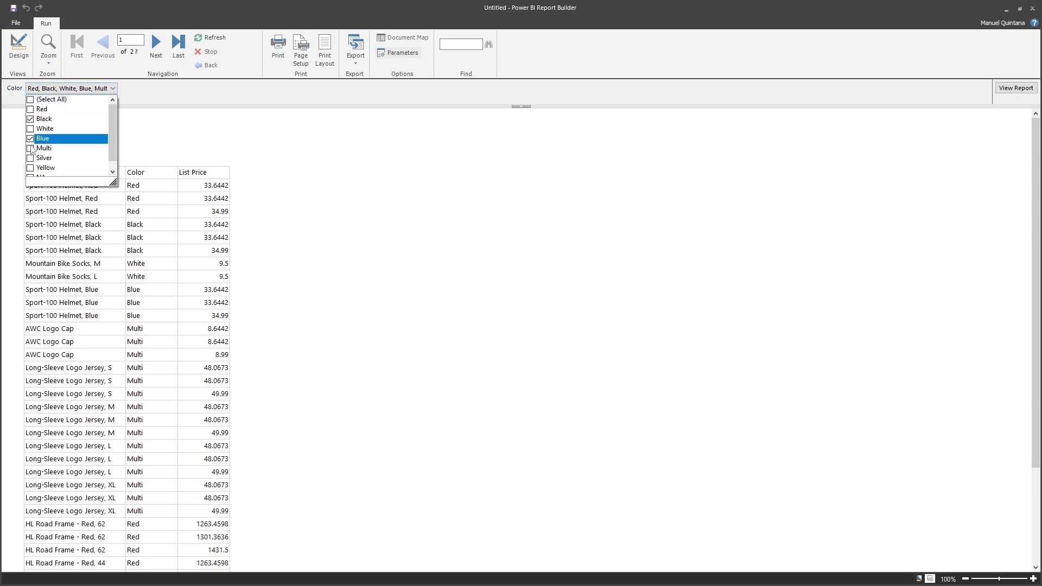
pyautogui.click(30, 148)
pyautogui.click(1013, 88)
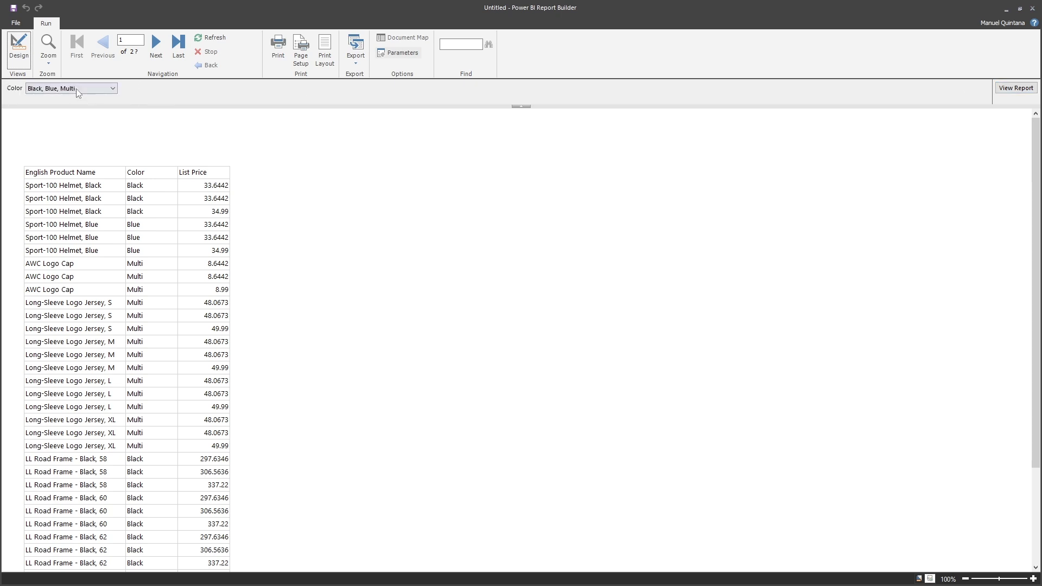
# Run the report with only Multi selected in Color, view the 'cannot convert to List' error, then dismiss it
pyautogui.click(76, 89)
pyautogui.click(30, 119)
pyautogui.click(30, 138)
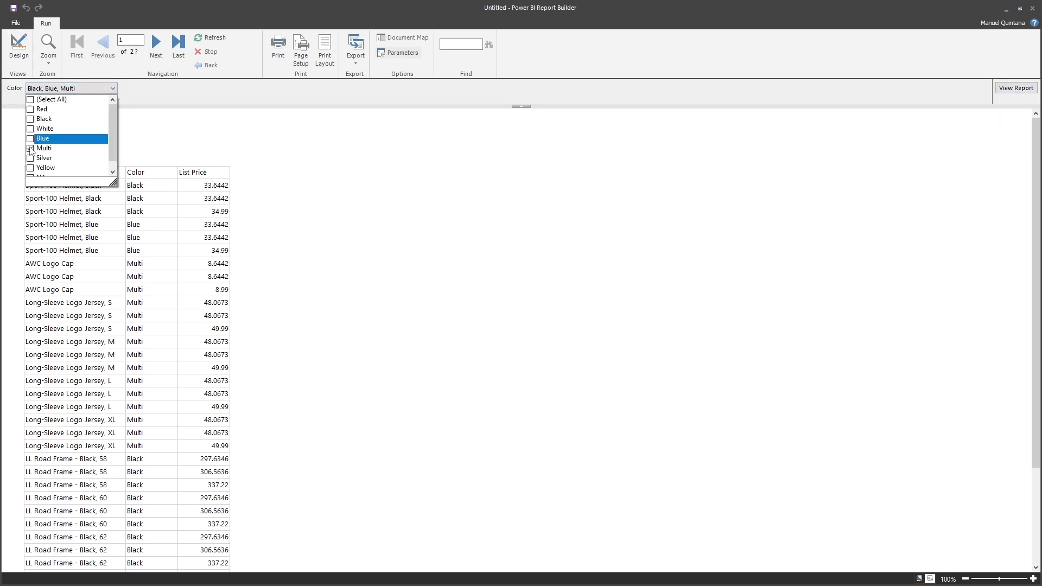
pyautogui.click(1017, 88)
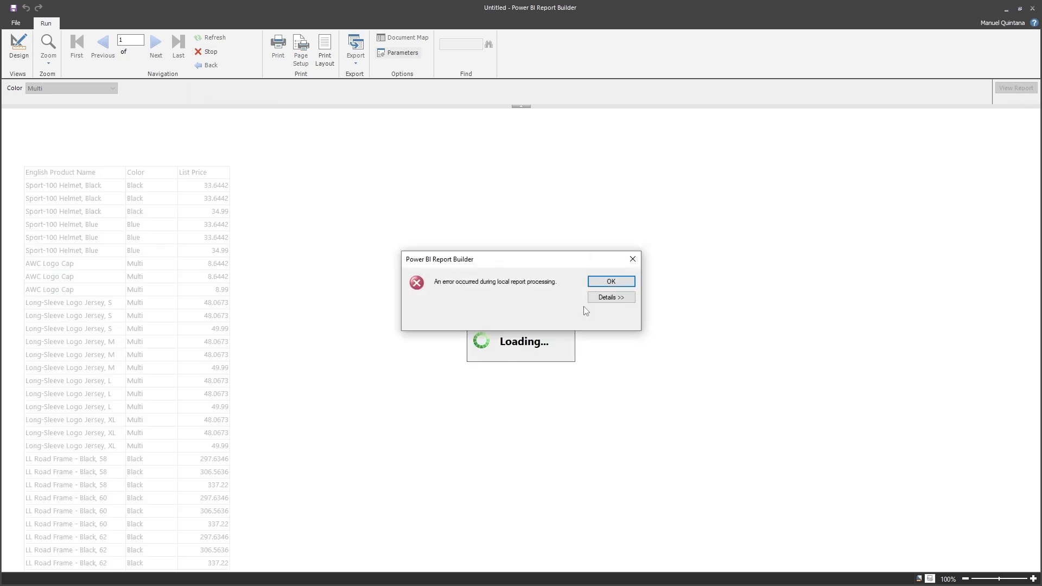
pyautogui.click(602, 299)
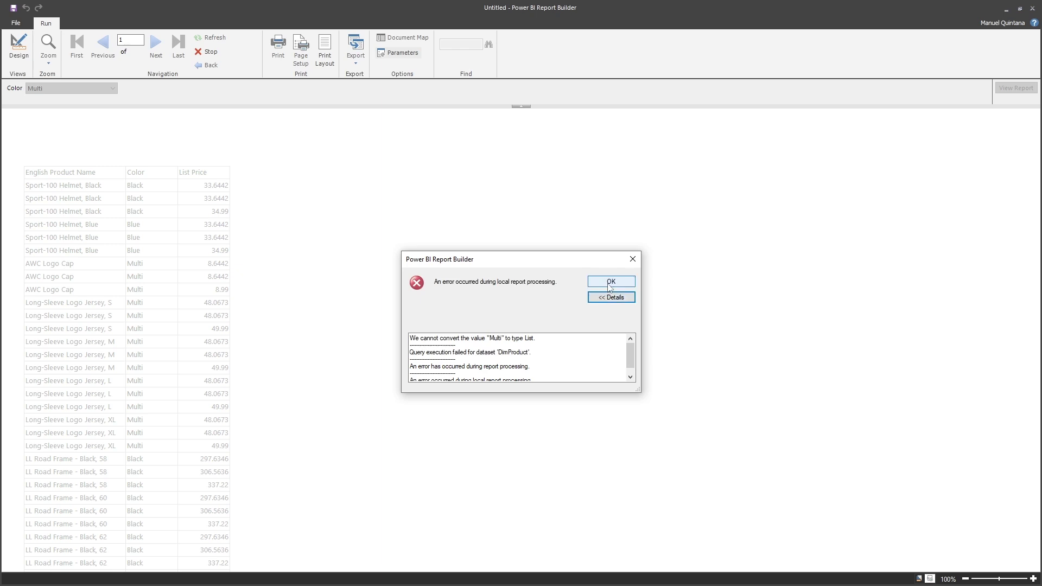
pyautogui.click(611, 281)
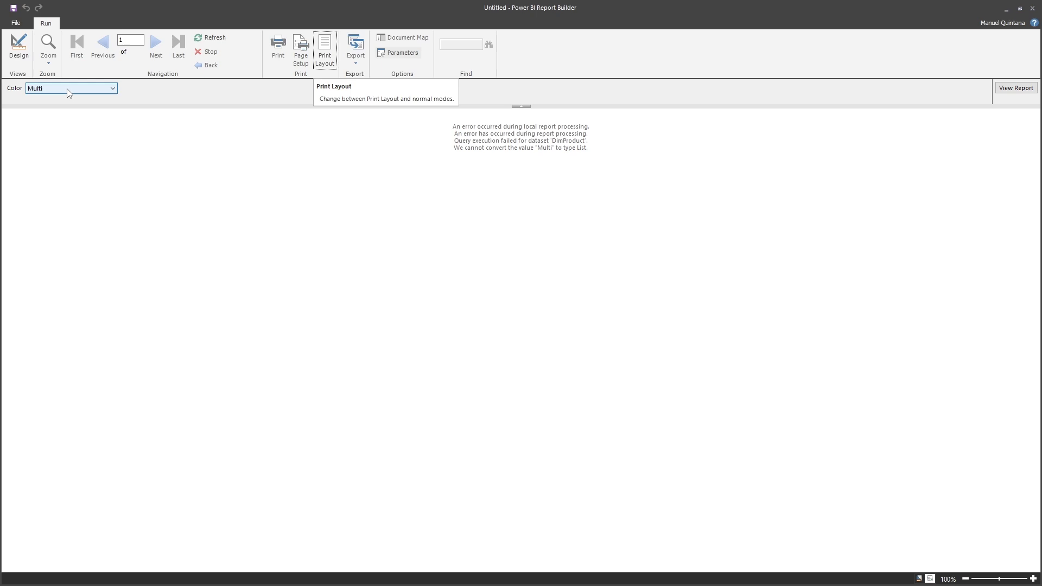
# Select all colours in the Color parameter and rerun the report
pyautogui.click(69, 89)
pyautogui.click(33, 150)
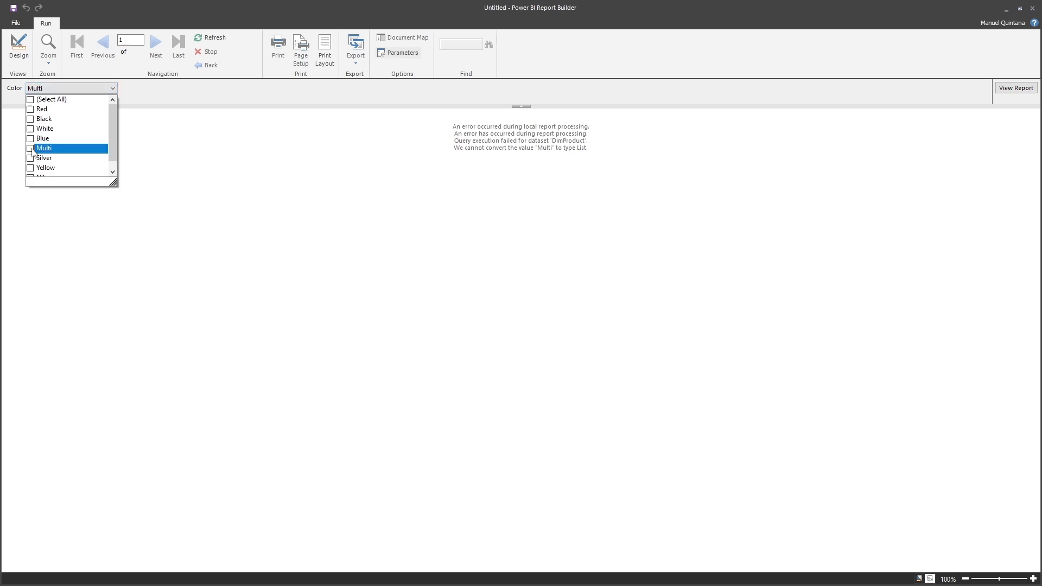
pyautogui.click(30, 100)
pyautogui.click(1010, 89)
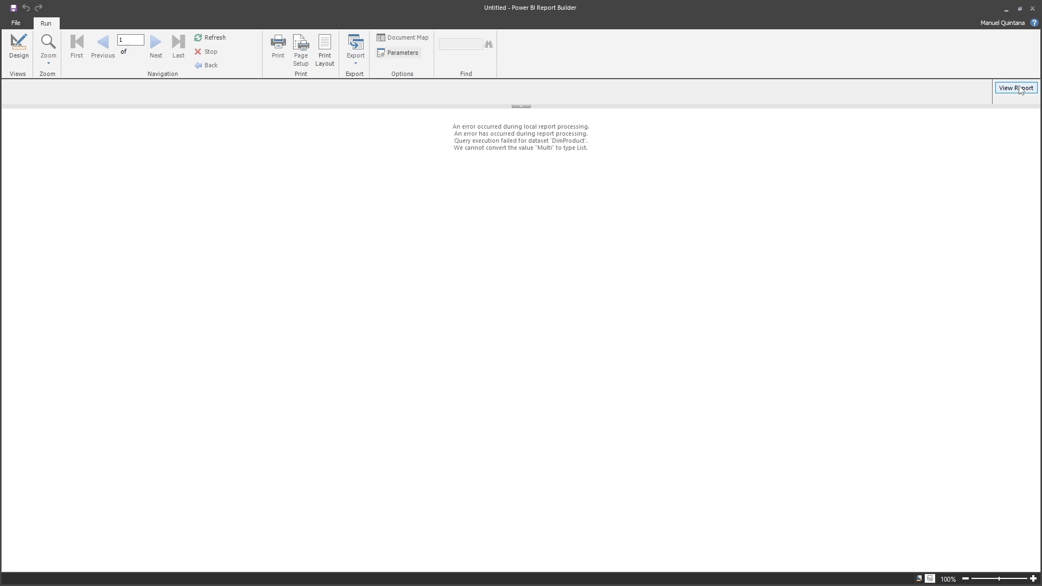